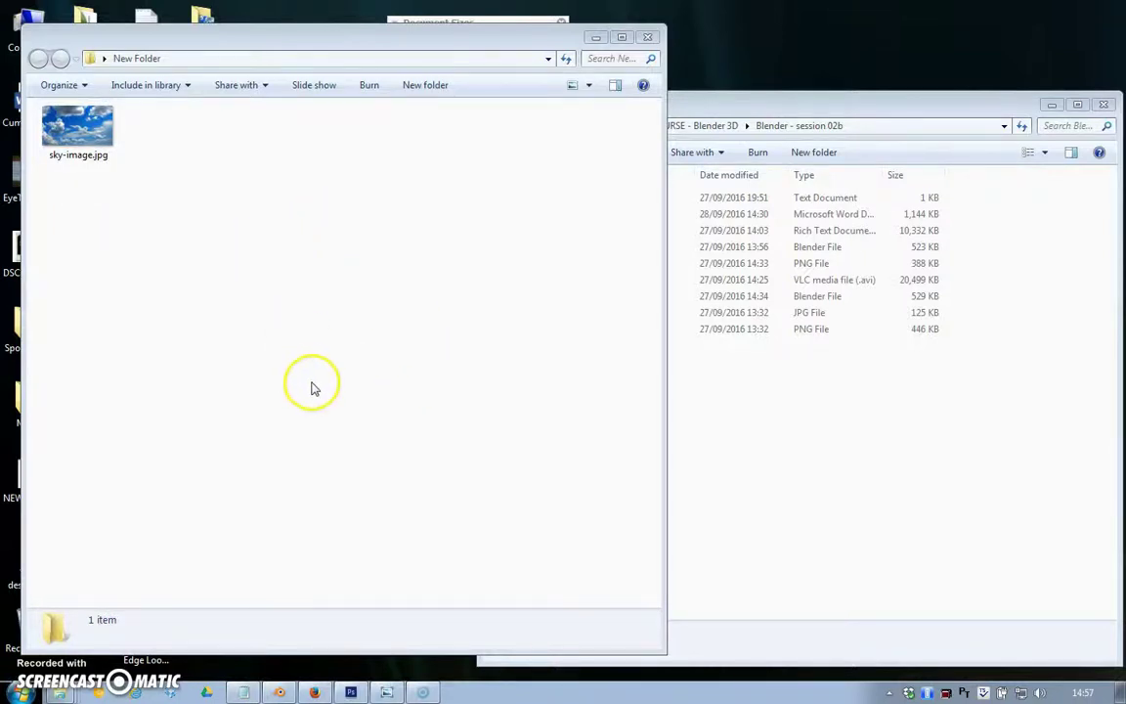
Bring sky-image.jpg, a blue sky with white clouds, to the front in Windows Photo Viewer.
left_click(420, 692)
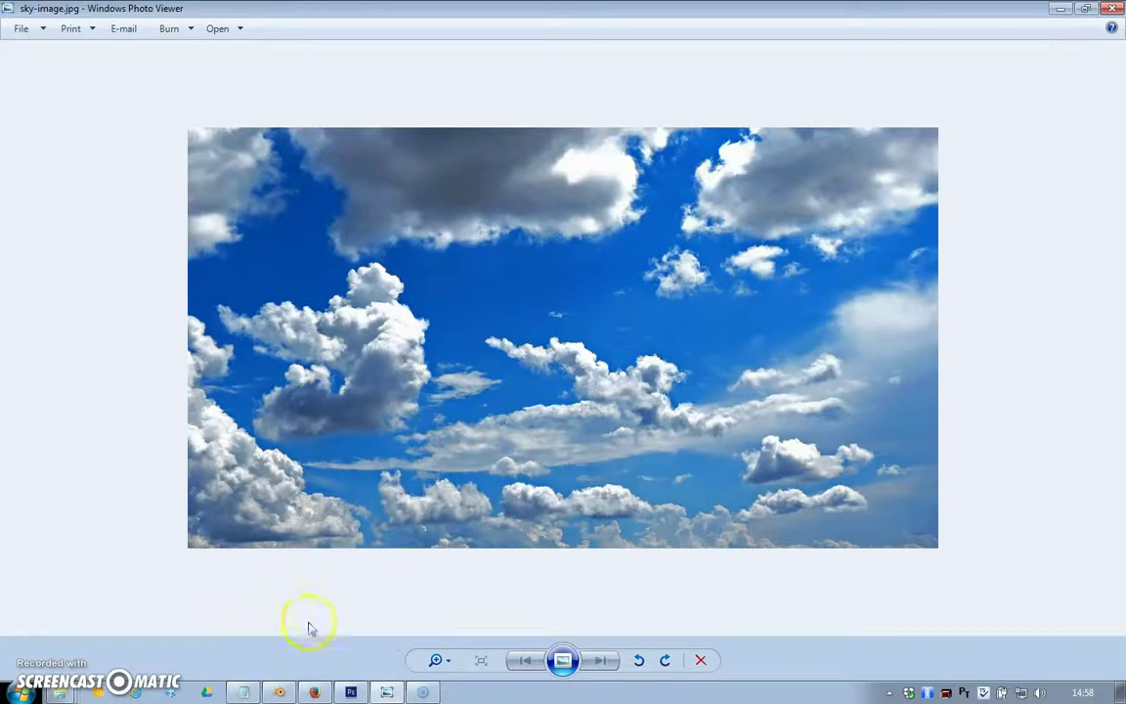
In Photoshop, draw a 50 px feathered elliptical selection across the centre of the sky photo.
left_click(351, 691)
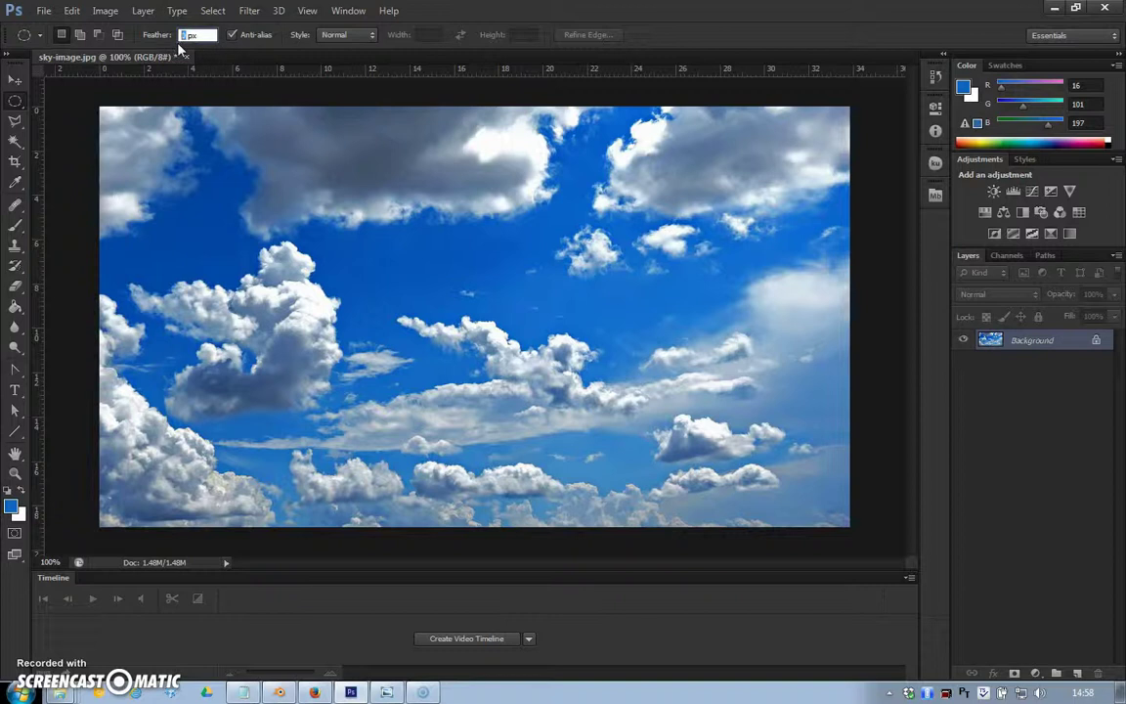
left_click(167, 37)
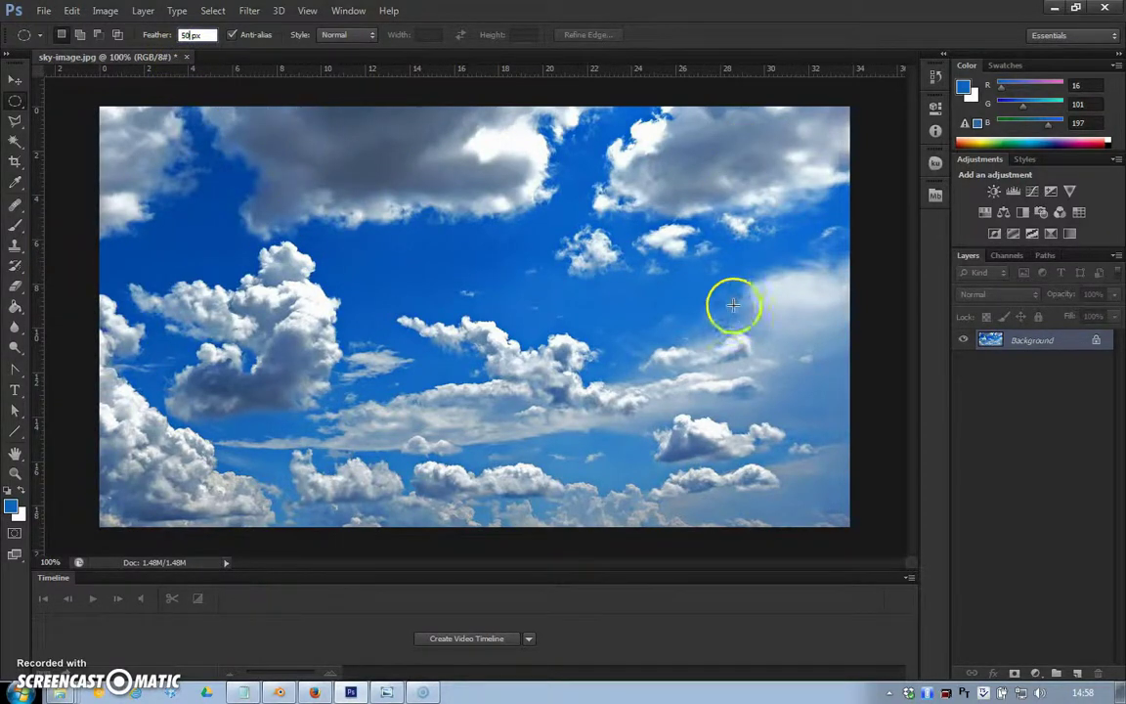
key("Return")
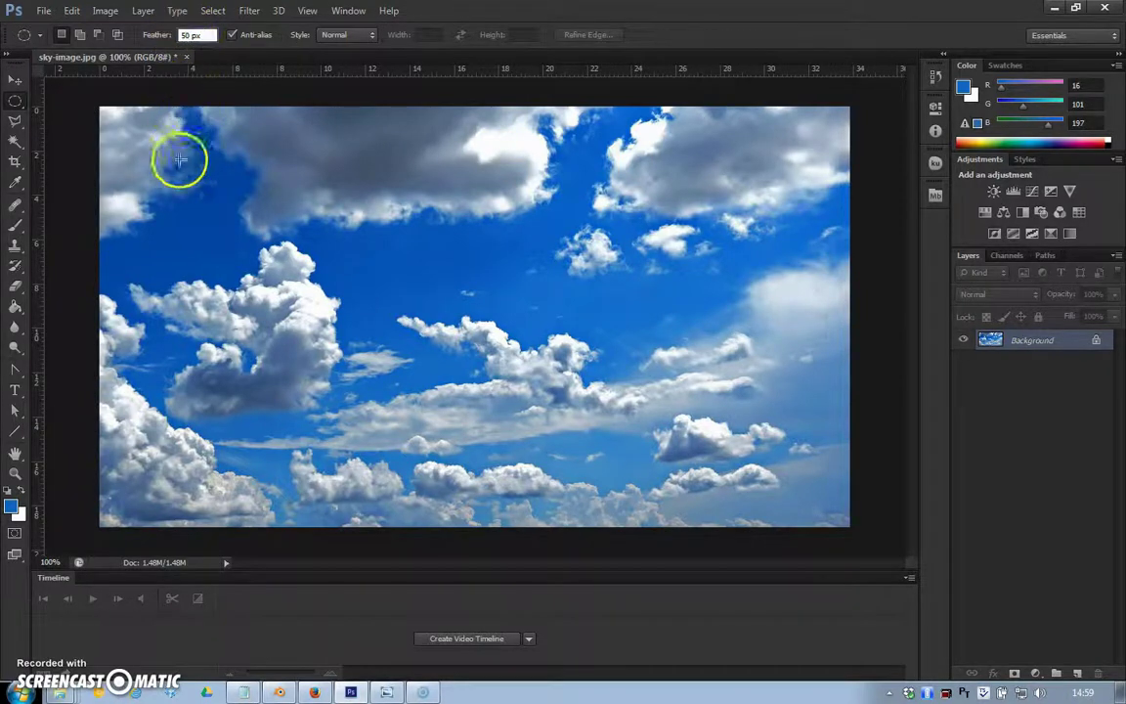
left_click_drag(187, 180, 792, 486)
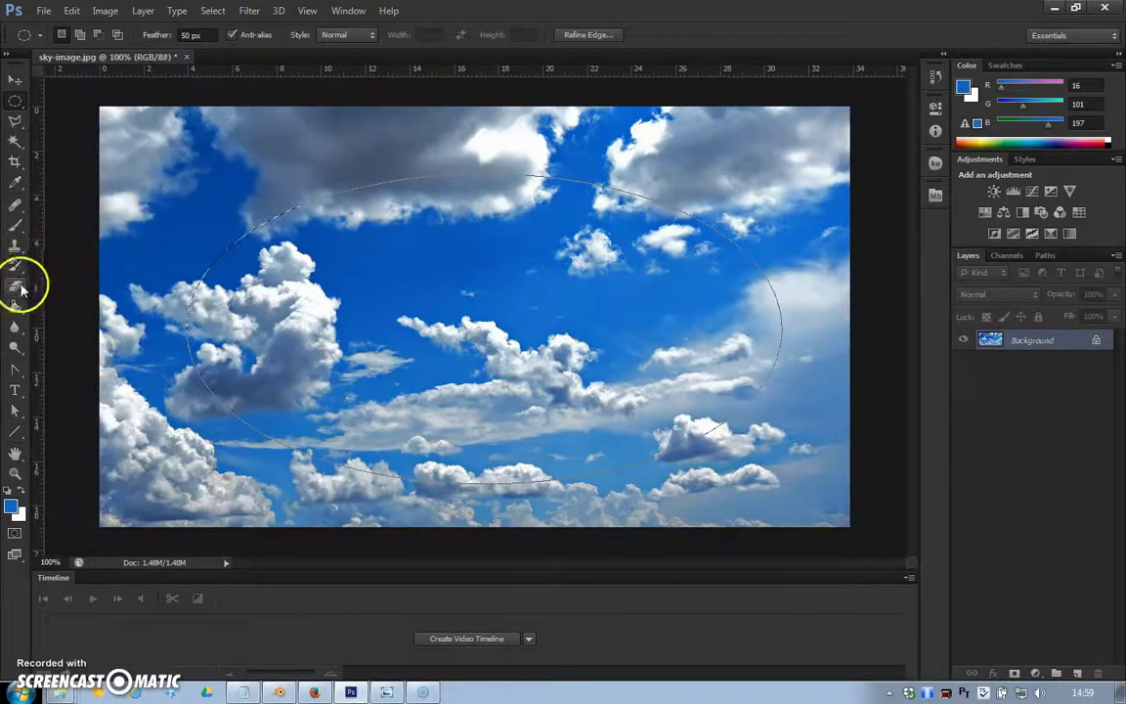
Sample the sky blue as the paint colour and invert the ellipse selection.
left_click(19, 184)
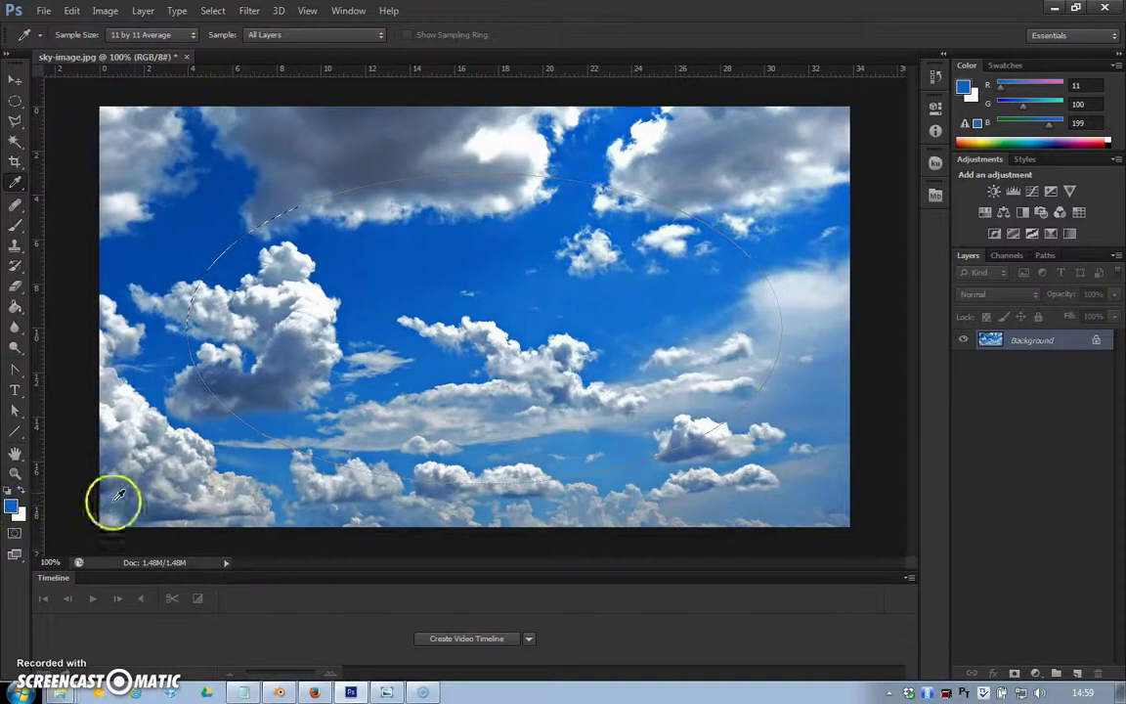
left_click(155, 450)
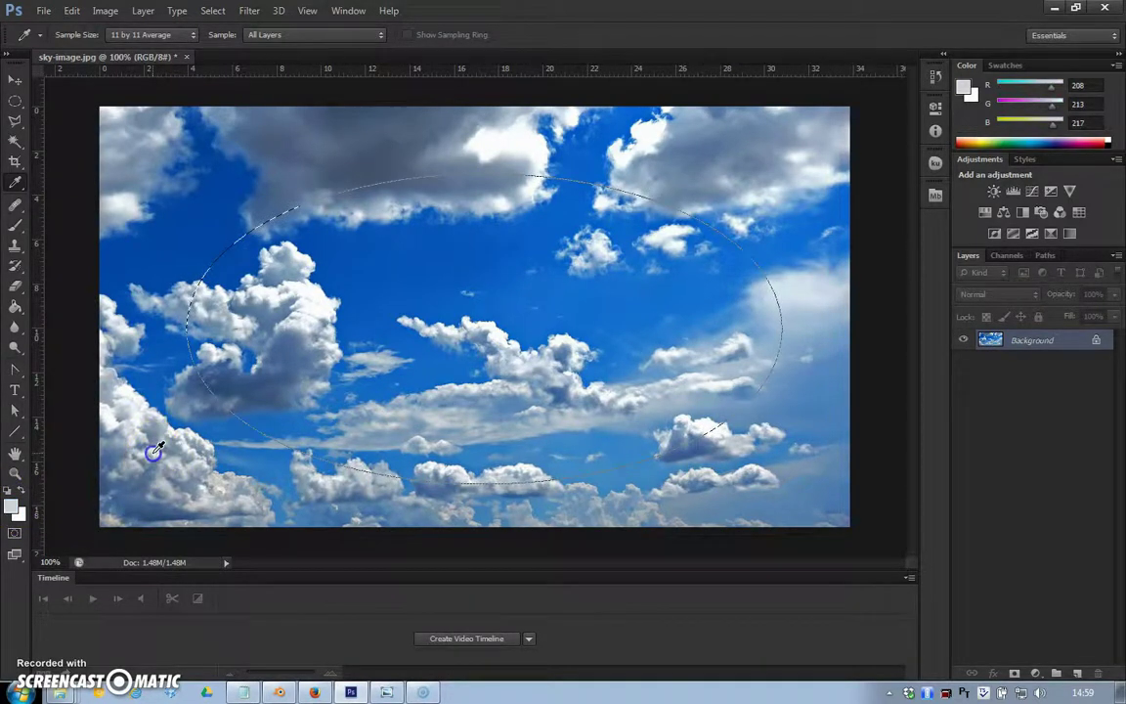
left_click(492, 308)
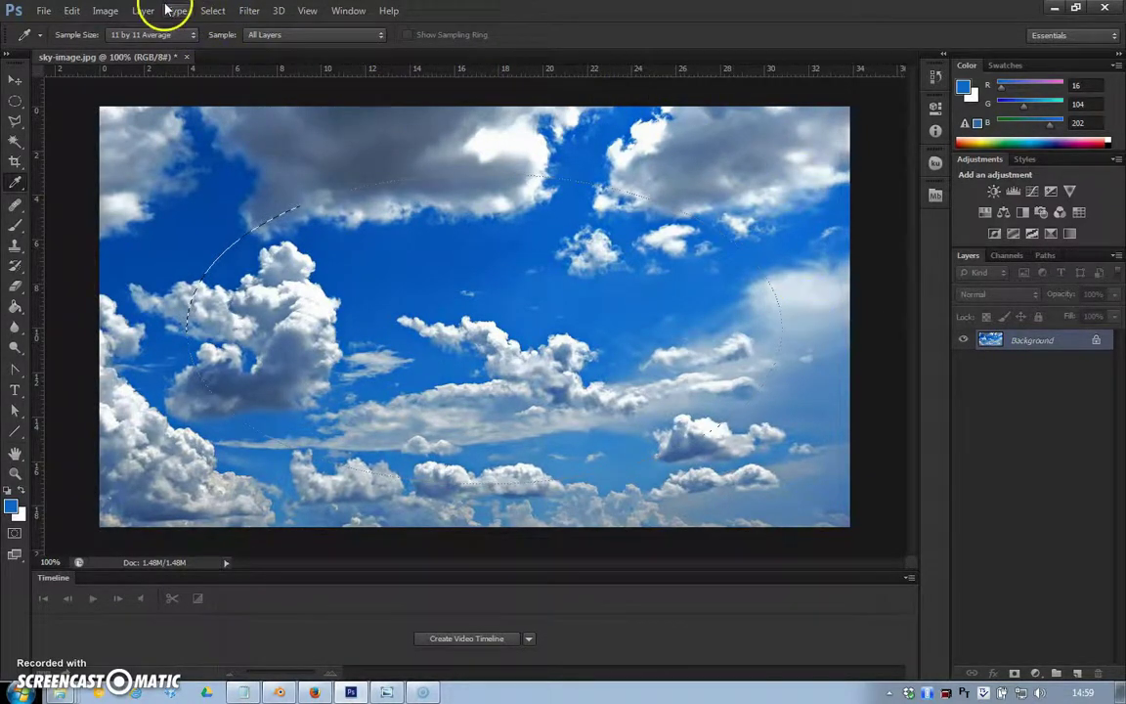
left_click(213, 11)
left_click(225, 68)
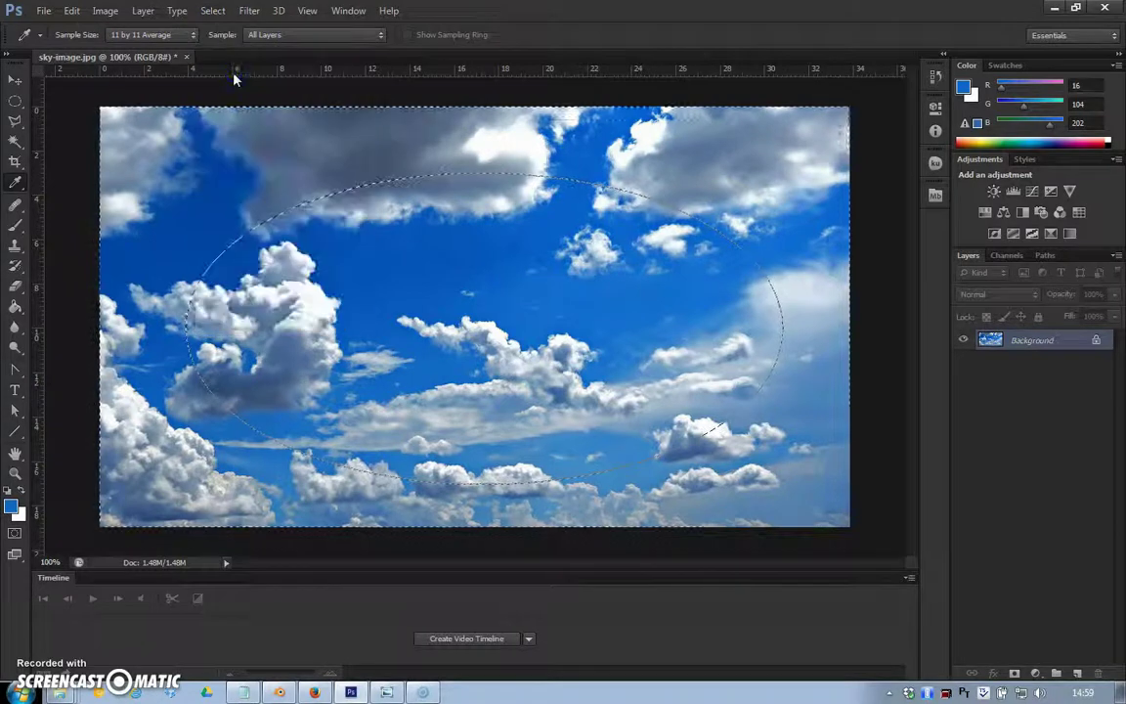
Add Layer 1, fill the area outside the ellipse with sky blue, then deselect.
left_click(1077, 673)
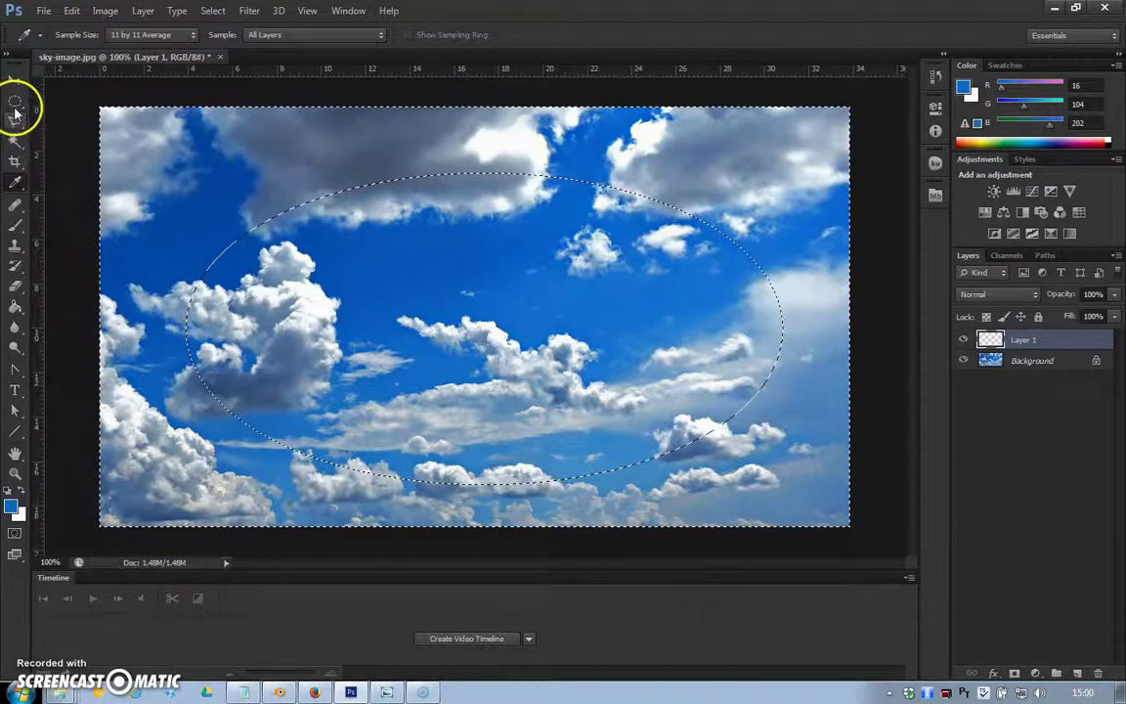
left_click(15, 307)
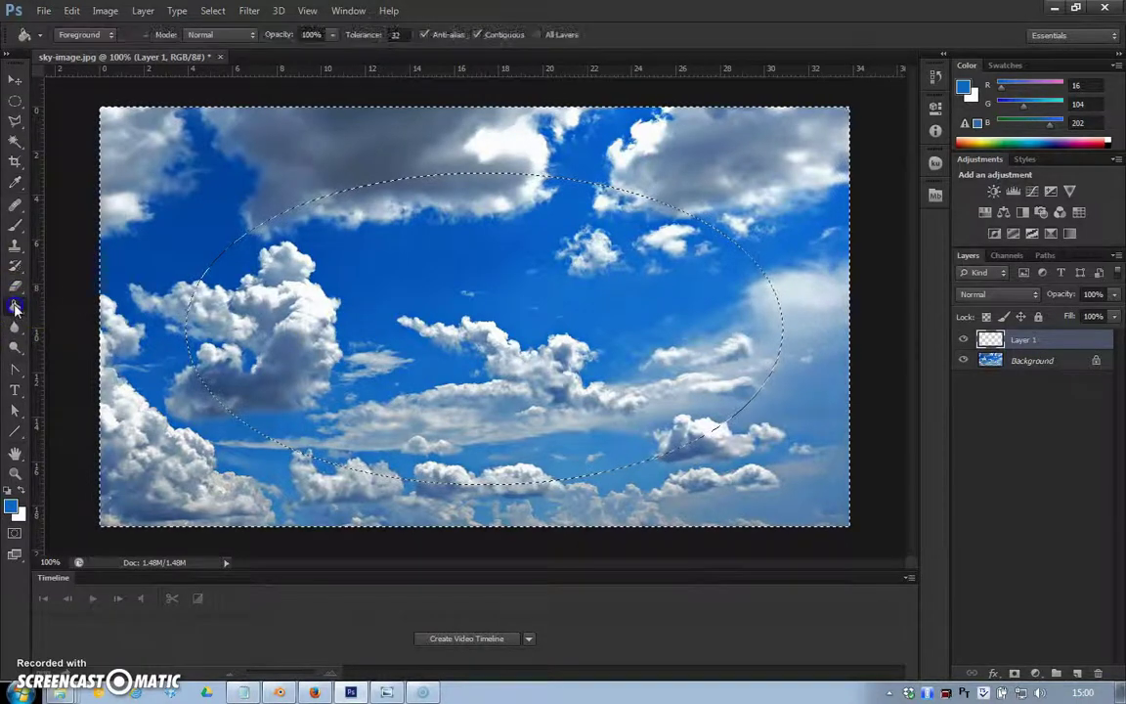
left_click(172, 220)
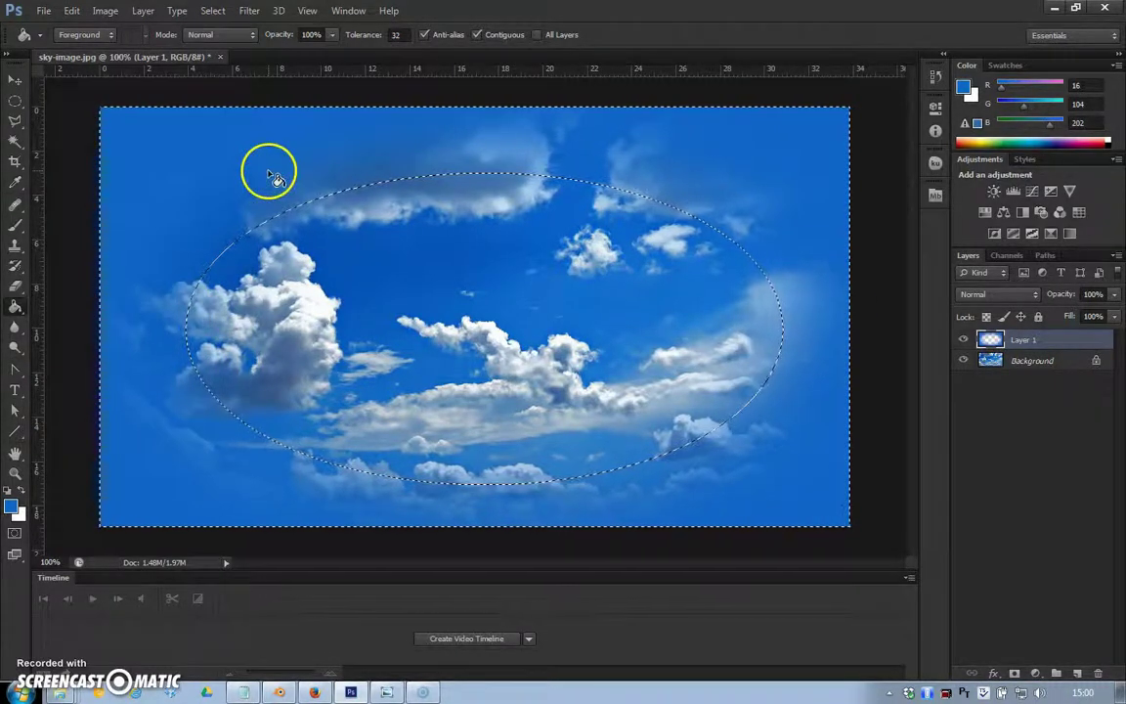
left_click(212, 10)
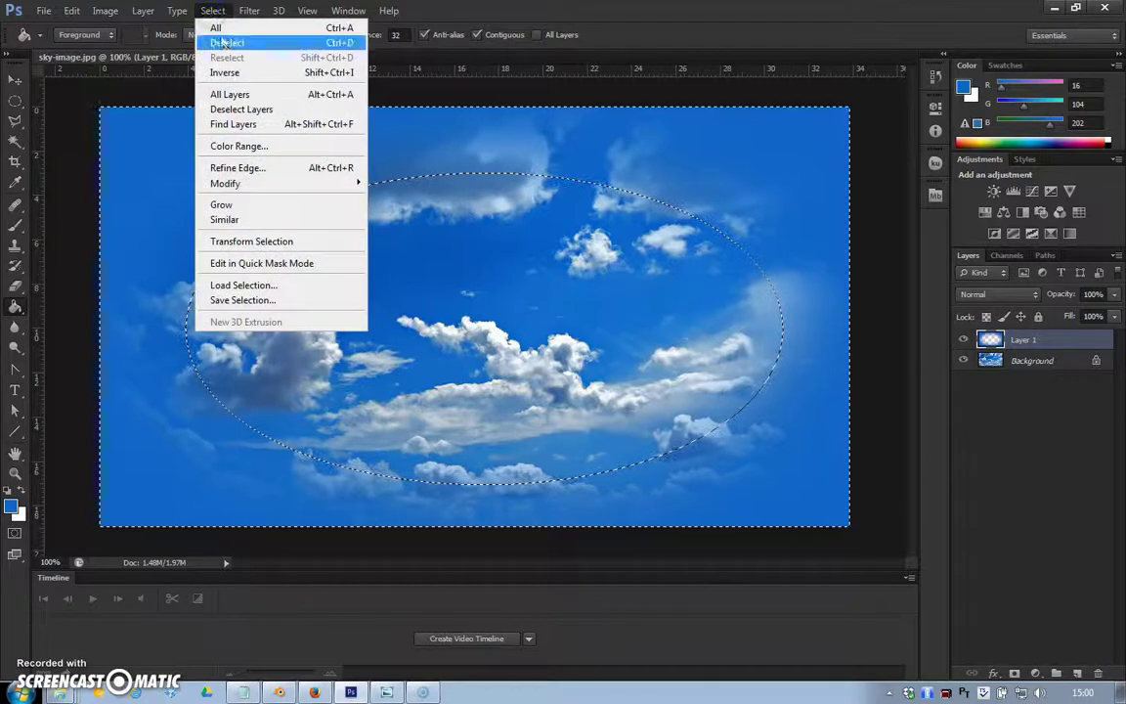
left_click(226, 42)
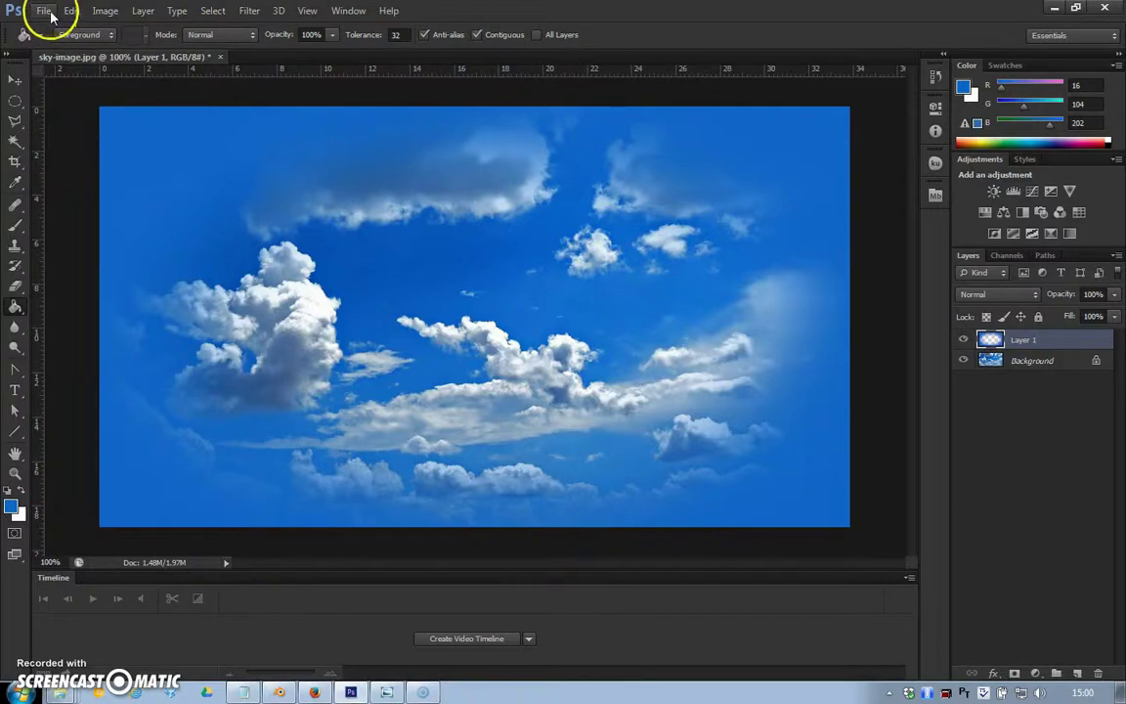
Flatten the image, save sky-image.jpg as a JPEG at quality 10, and close Photoshop.
left_click(143, 10)
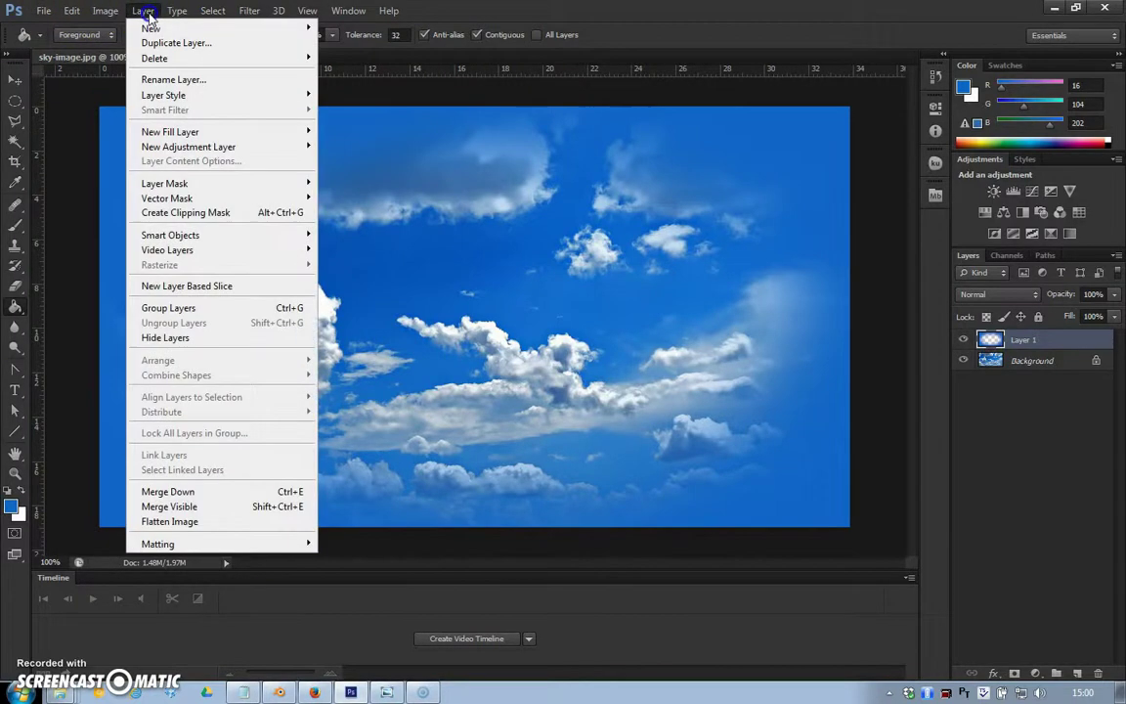
left_click(196, 522)
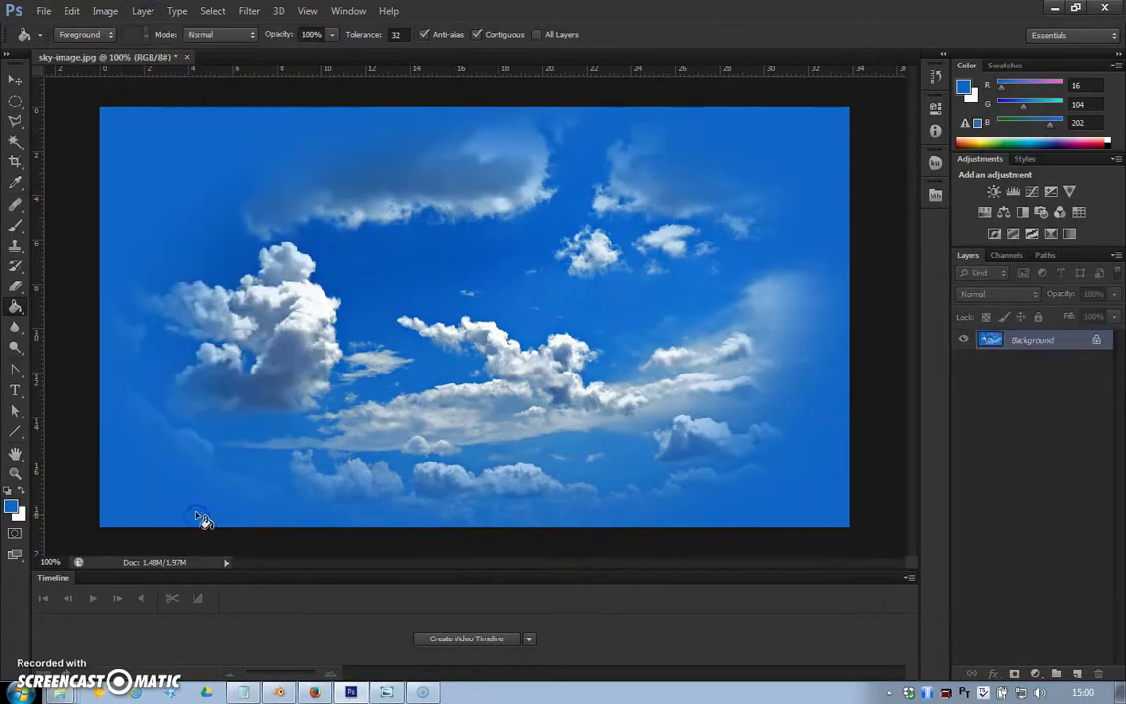
left_click(46, 10)
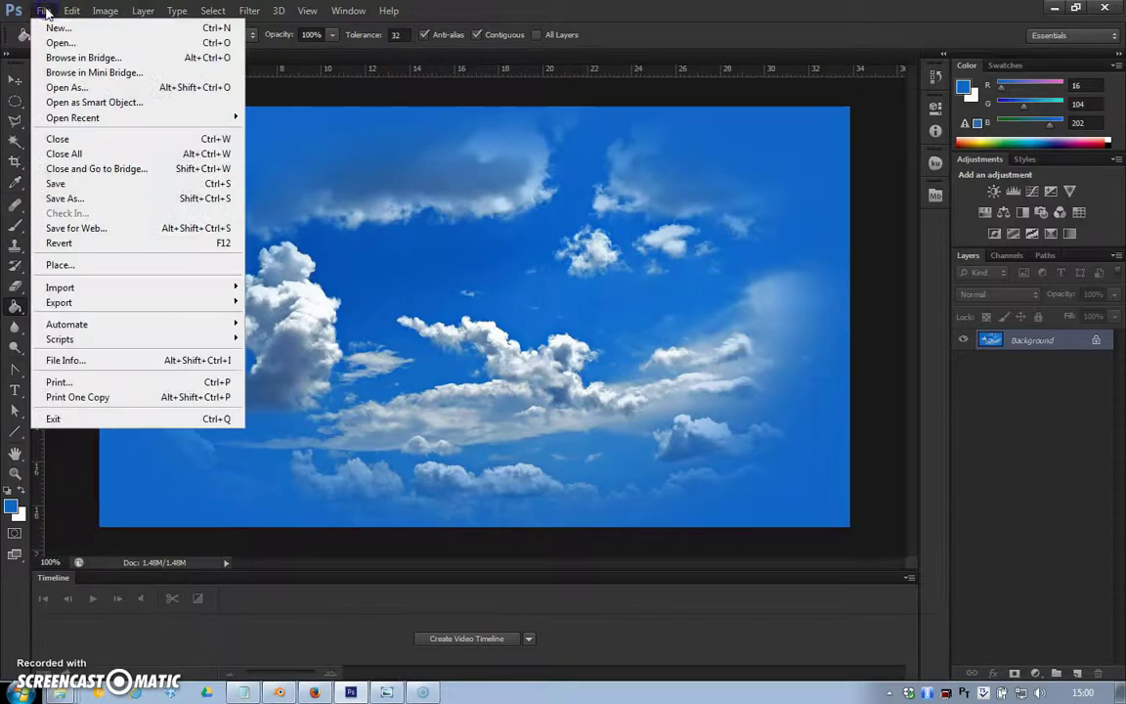
left_click(59, 183)
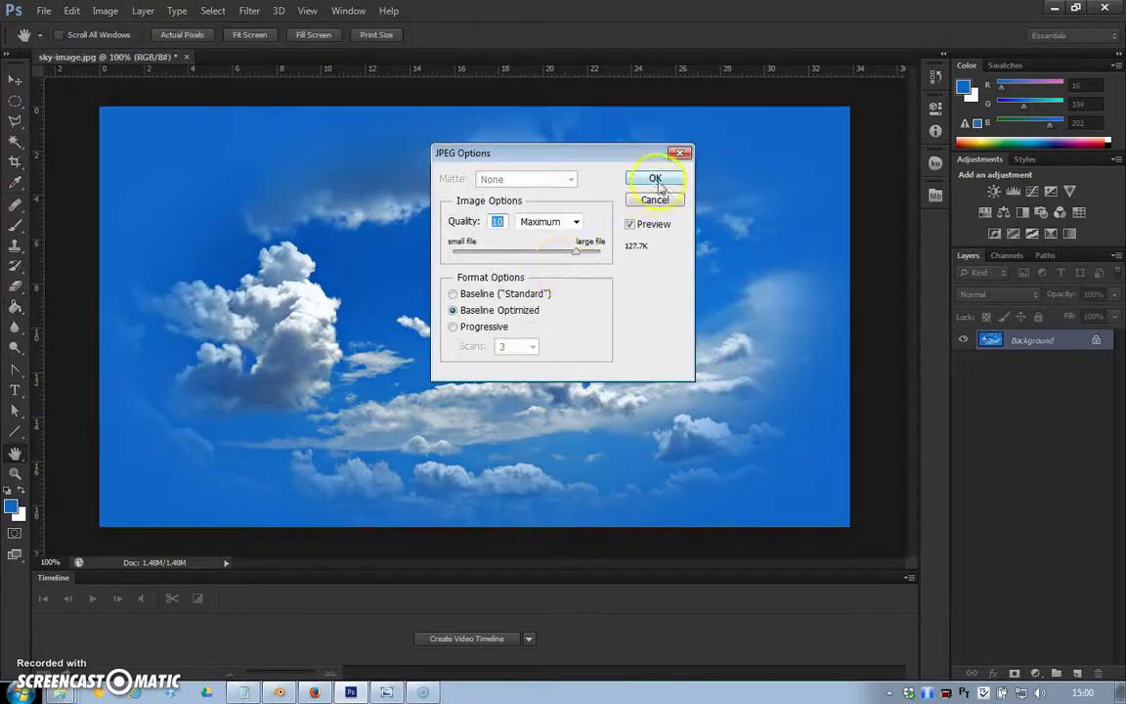
left_click(655, 179)
key("g")
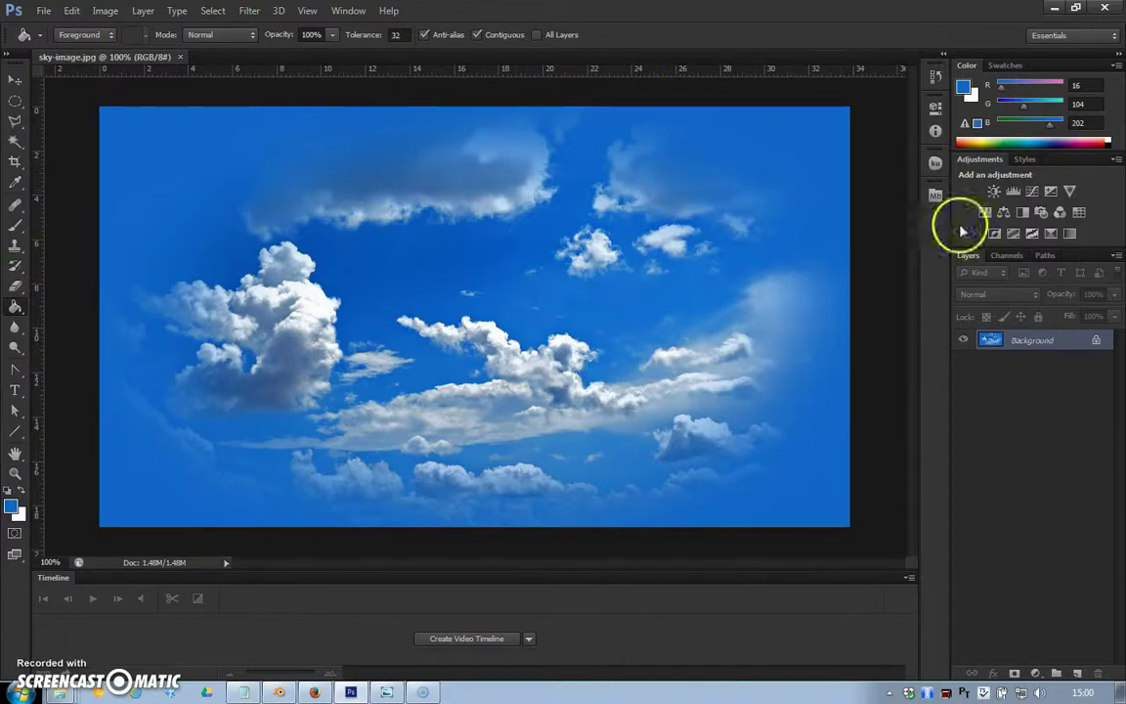
left_click(1108, 12)
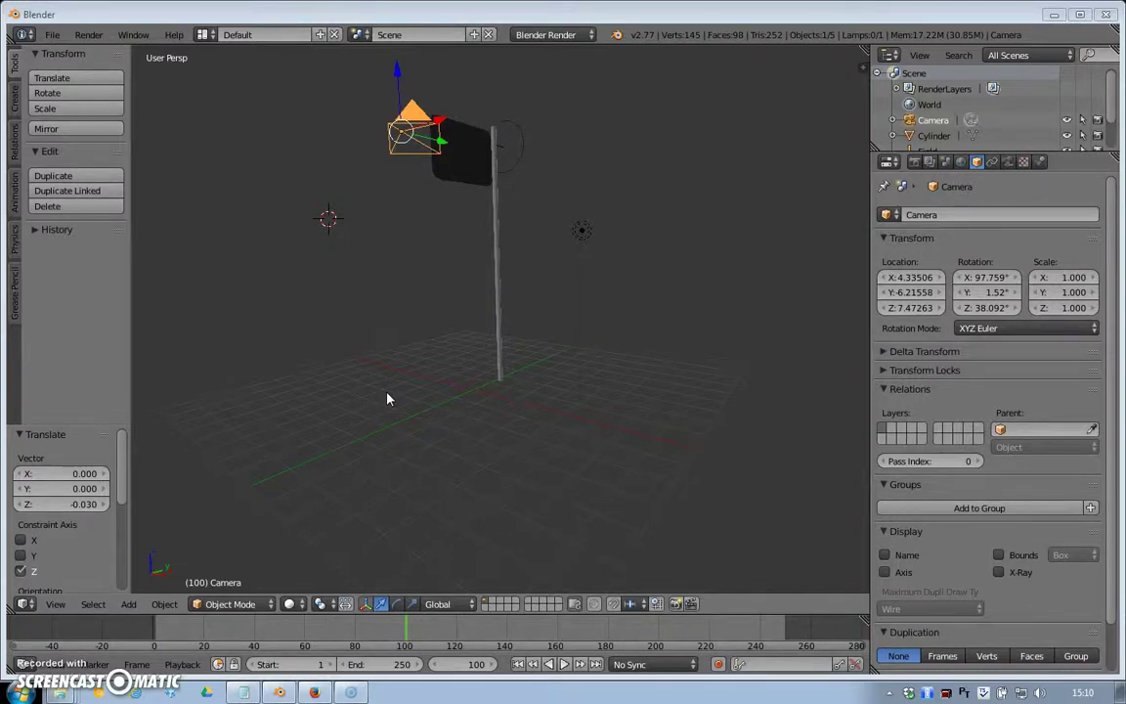
Use Center Cursor and View All to move the cursor to the world origin and frame the flag scene.
scroll(388, 399, "down", 5)
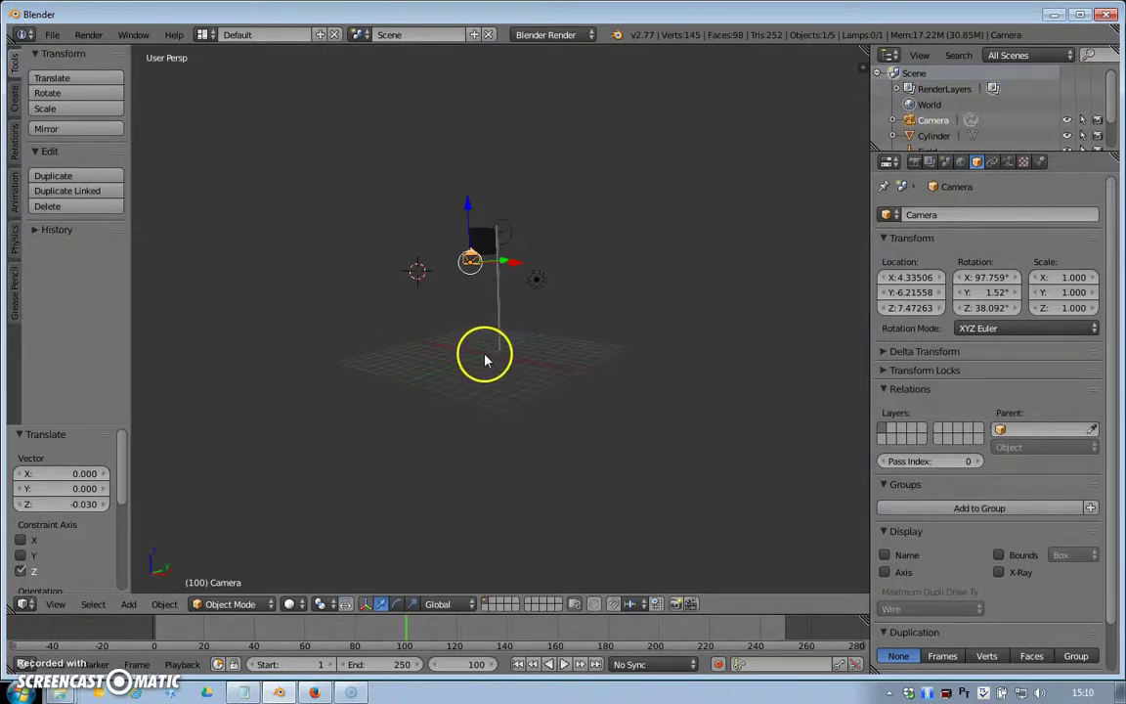
left_click(92, 604)
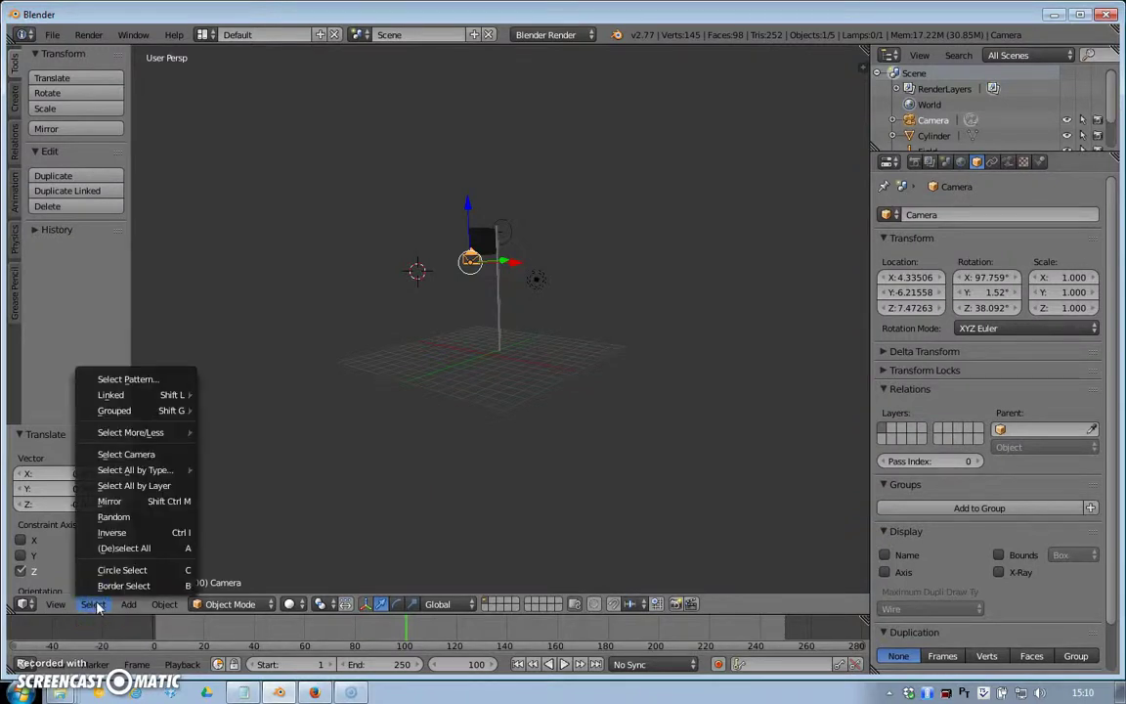
mouse_move(63, 605)
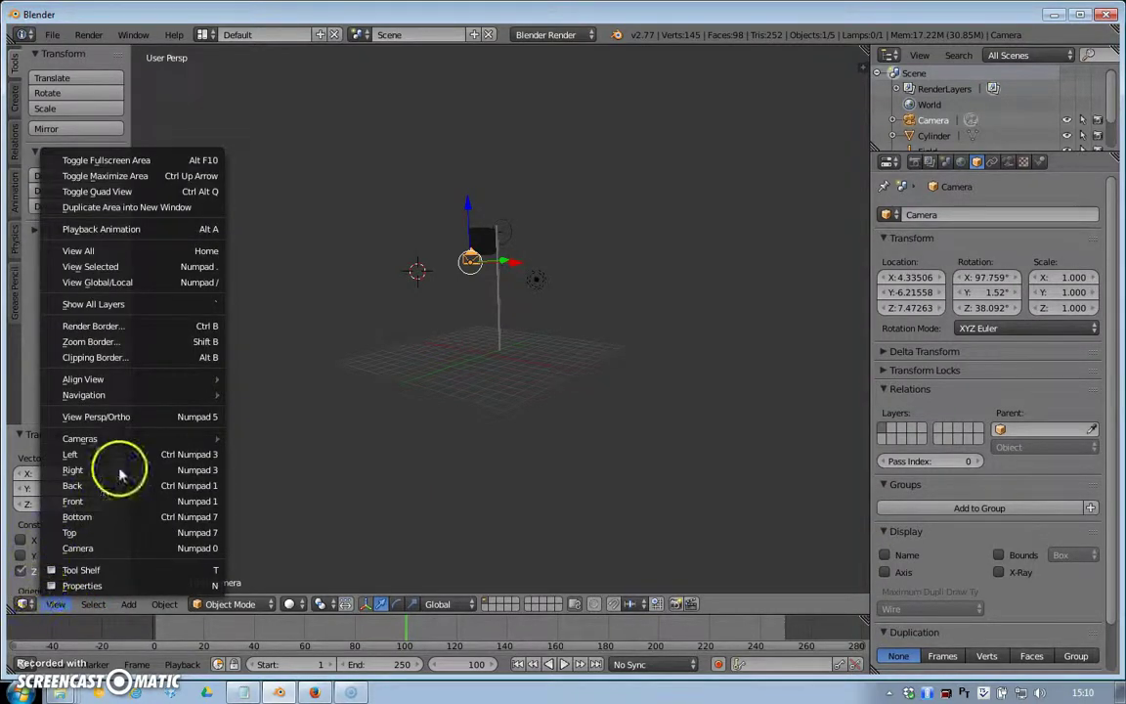
mouse_move(159, 377)
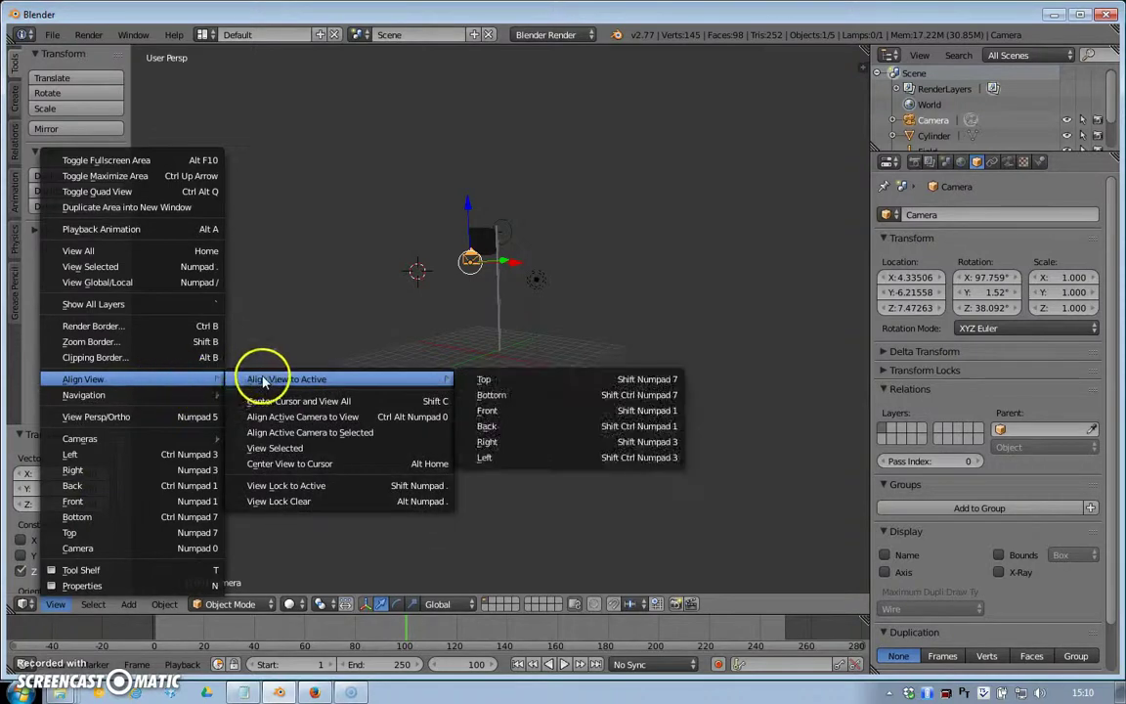
left_click(329, 411)
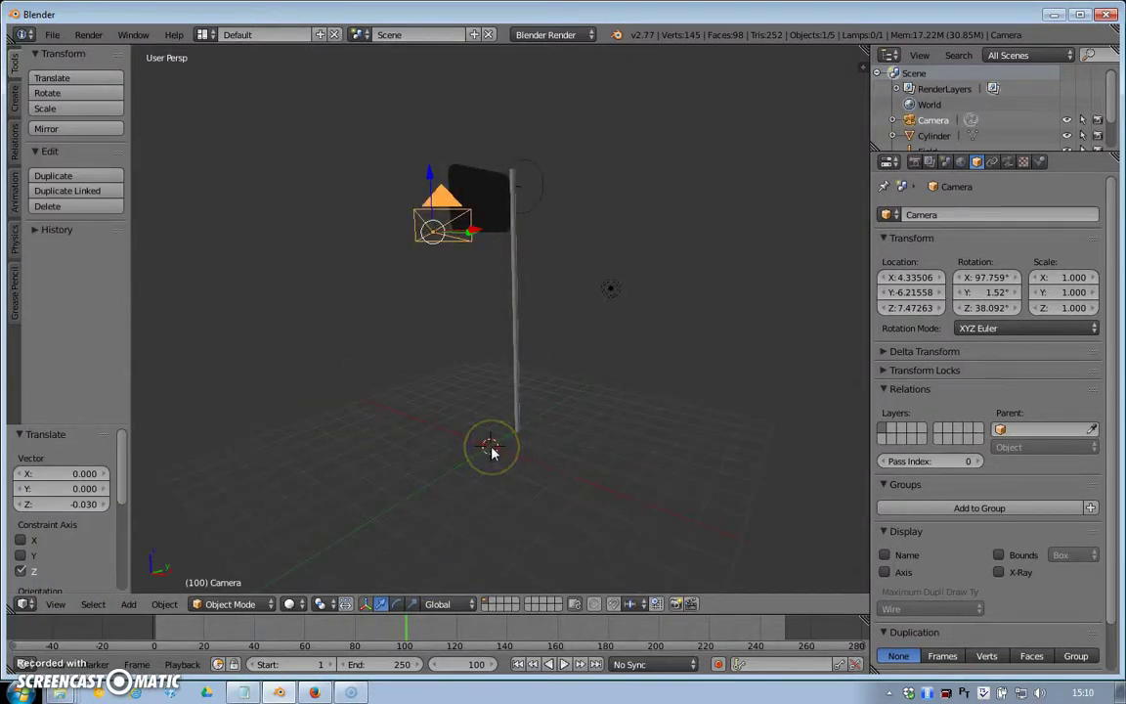
Add a UV sphere (32 segments, 16 rings) at the world origin.
left_click(14, 98)
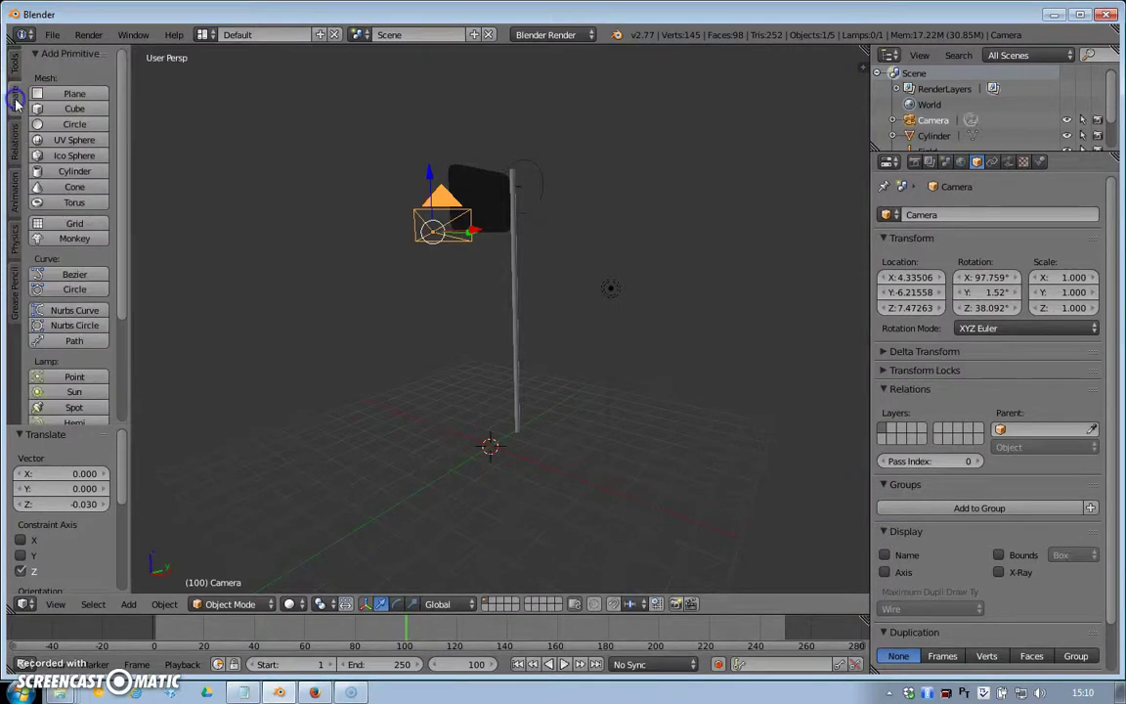
left_click(76, 140)
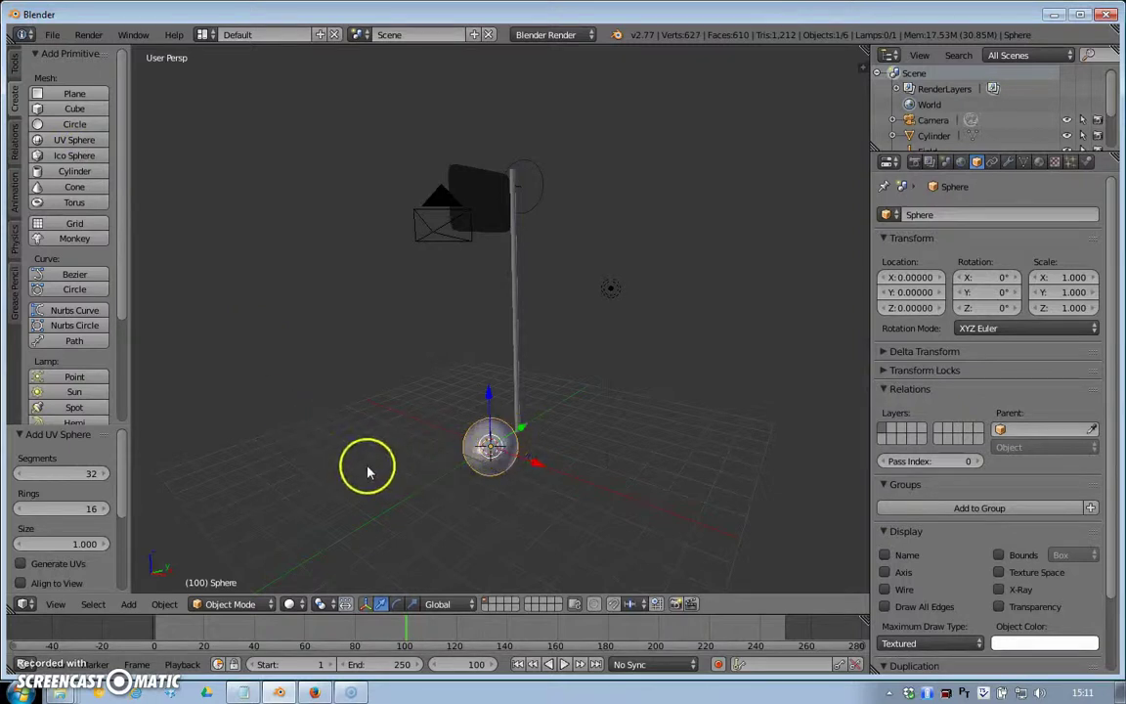
scroll(364, 471, "down", 5)
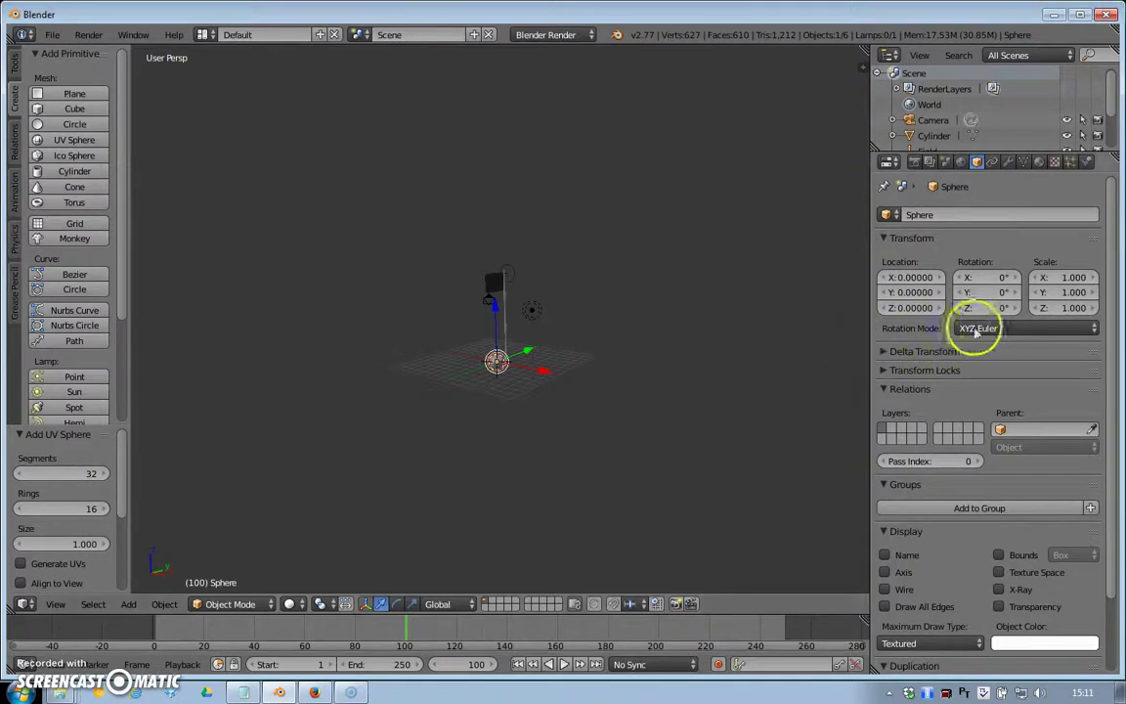
Scale the sphere to 40 on X, Y and Z, then select it.
left_click(1073, 279)
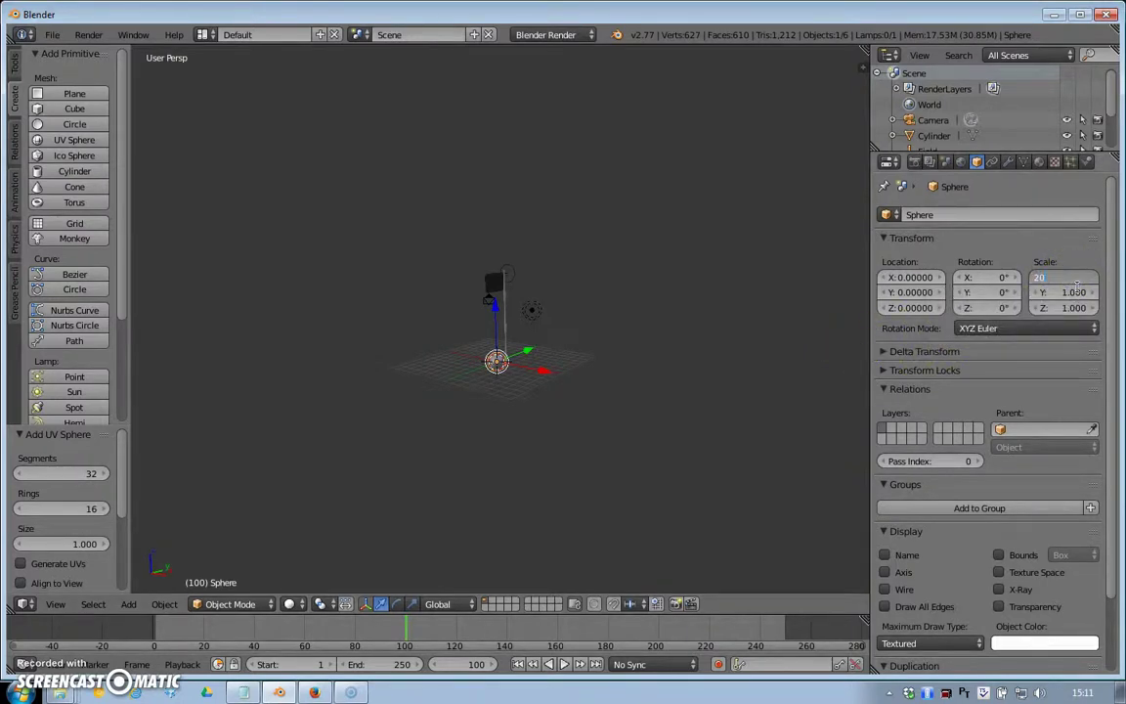
left_click(1075, 294)
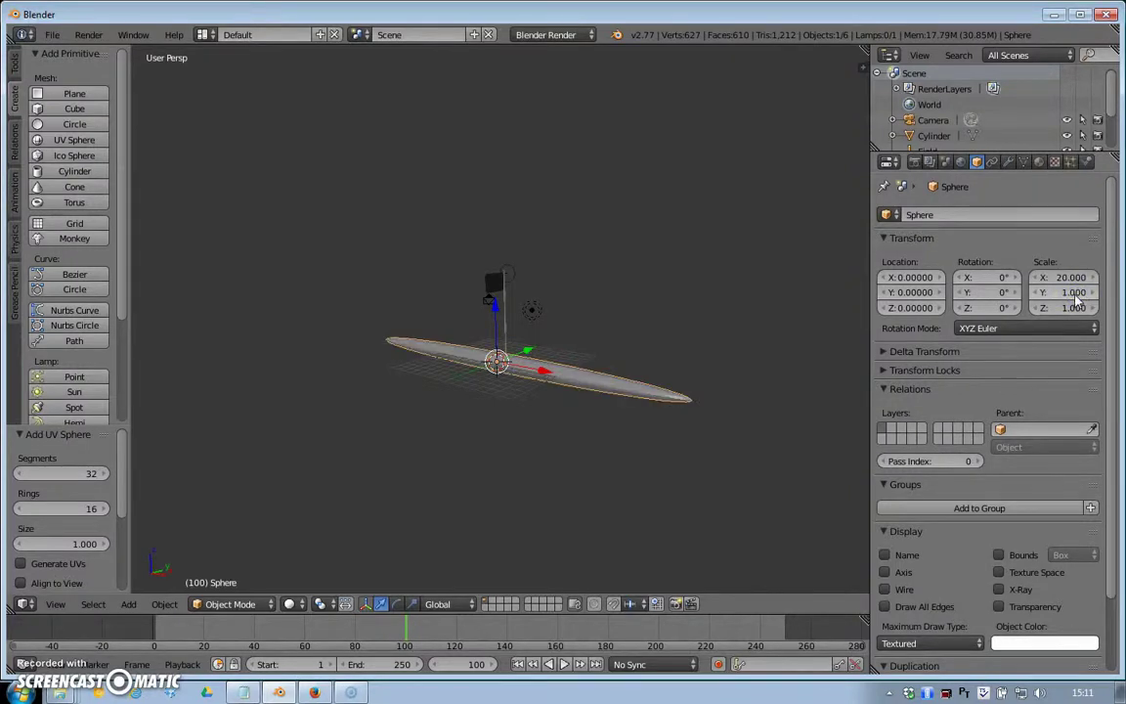
left_click(1073, 278)
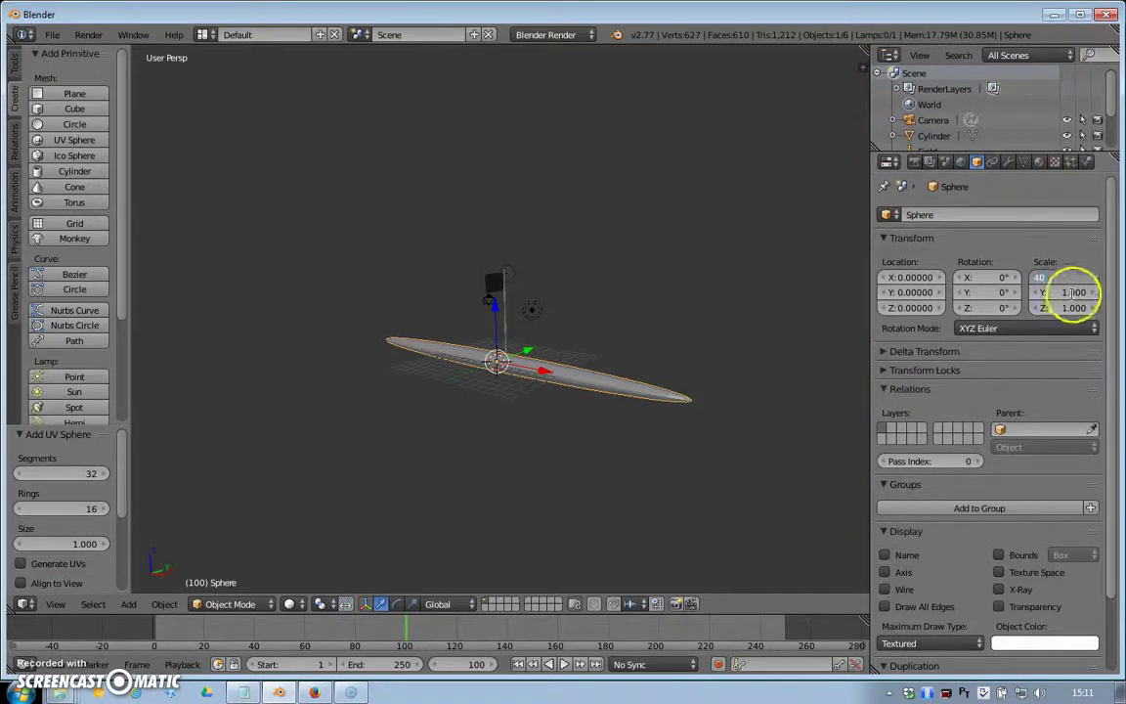
left_click(1074, 293)
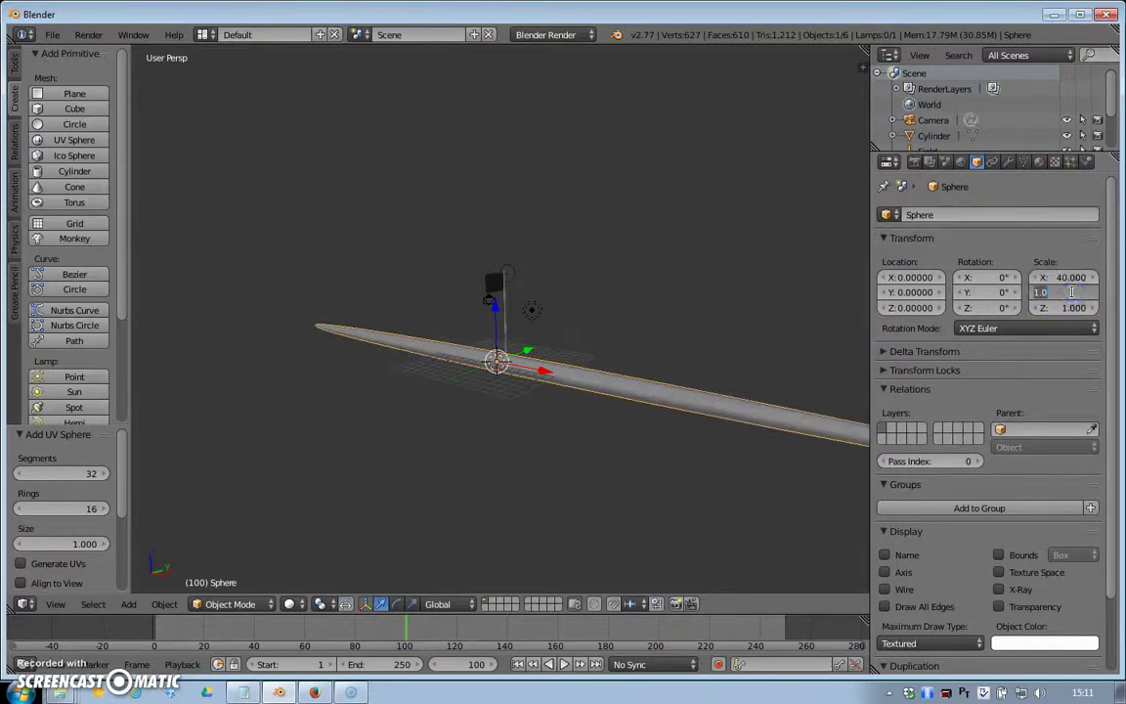
key("Return")
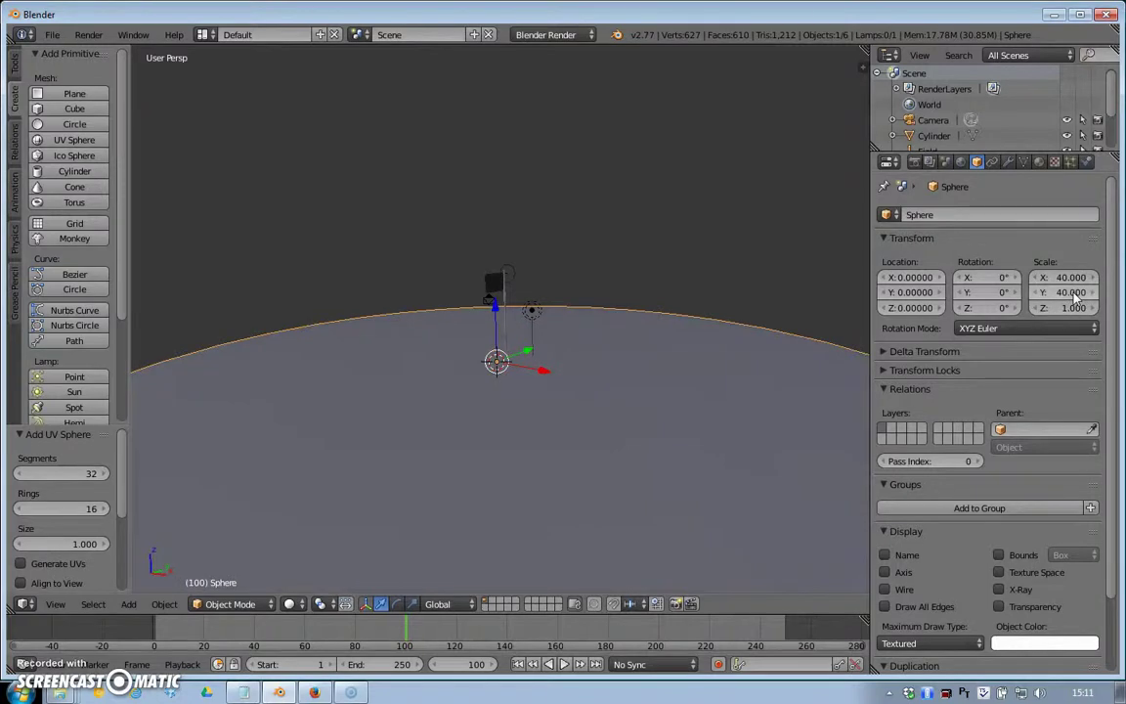
left_click(1073, 308)
type("40")
key("Return")
scroll(1073, 311, "down", 2)
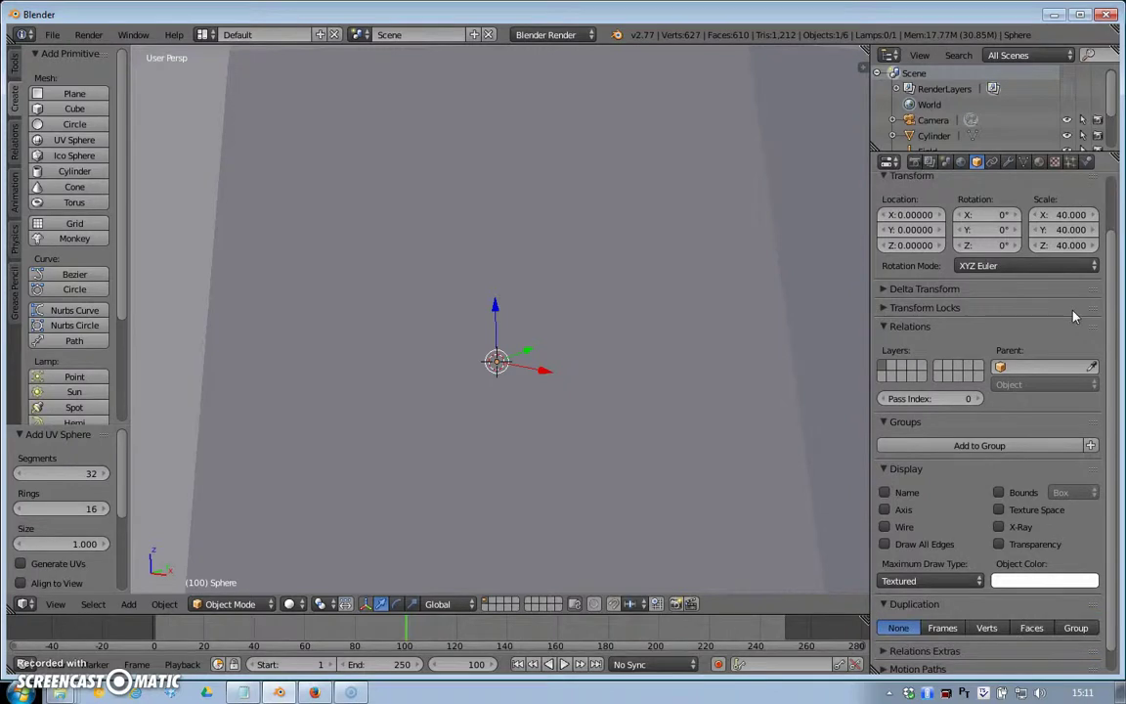
scroll(662, 372, "down", 6)
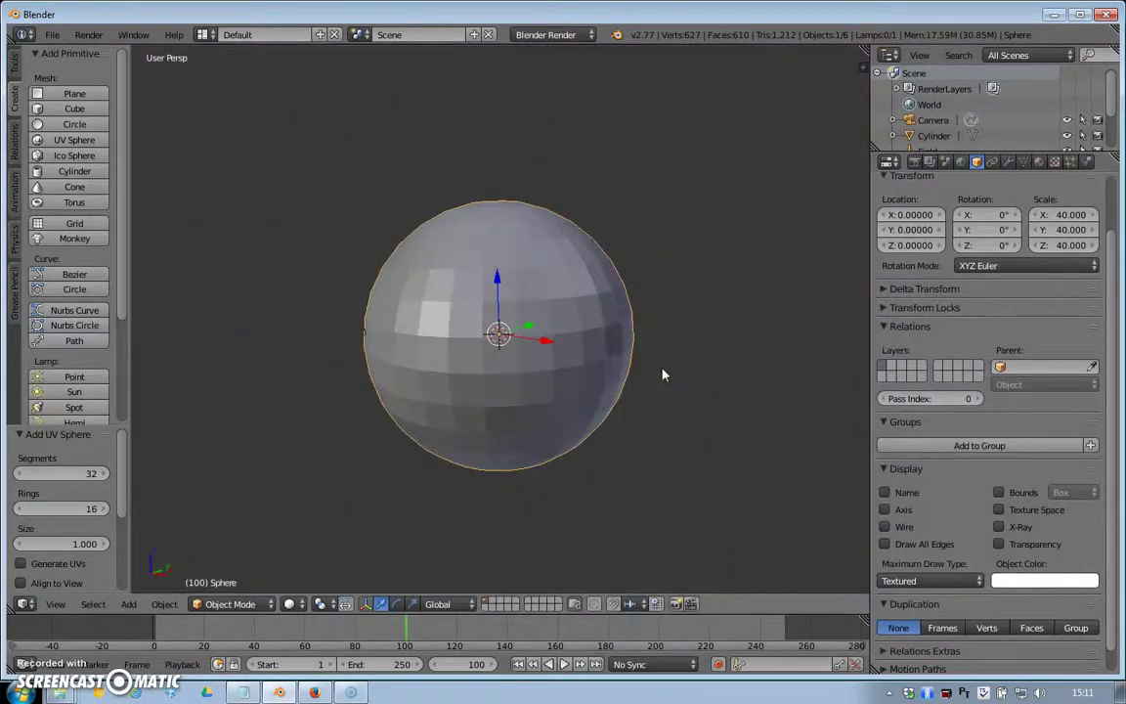
right_click(553, 360)
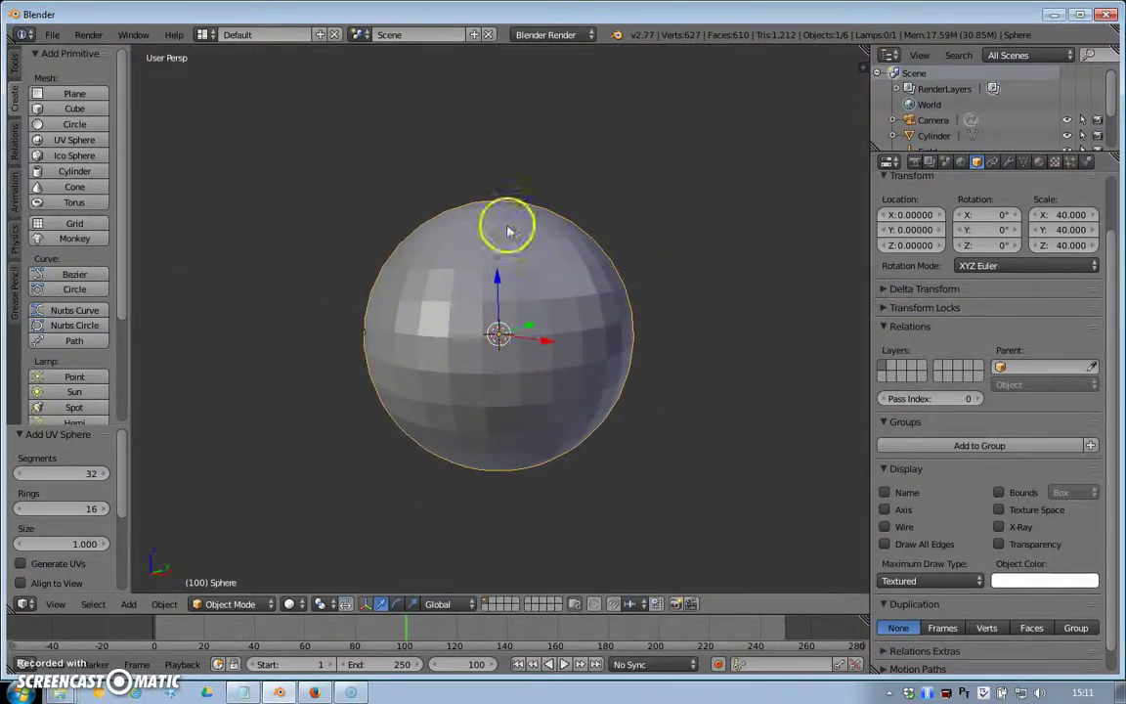
scroll(445, 343, "up", 2)
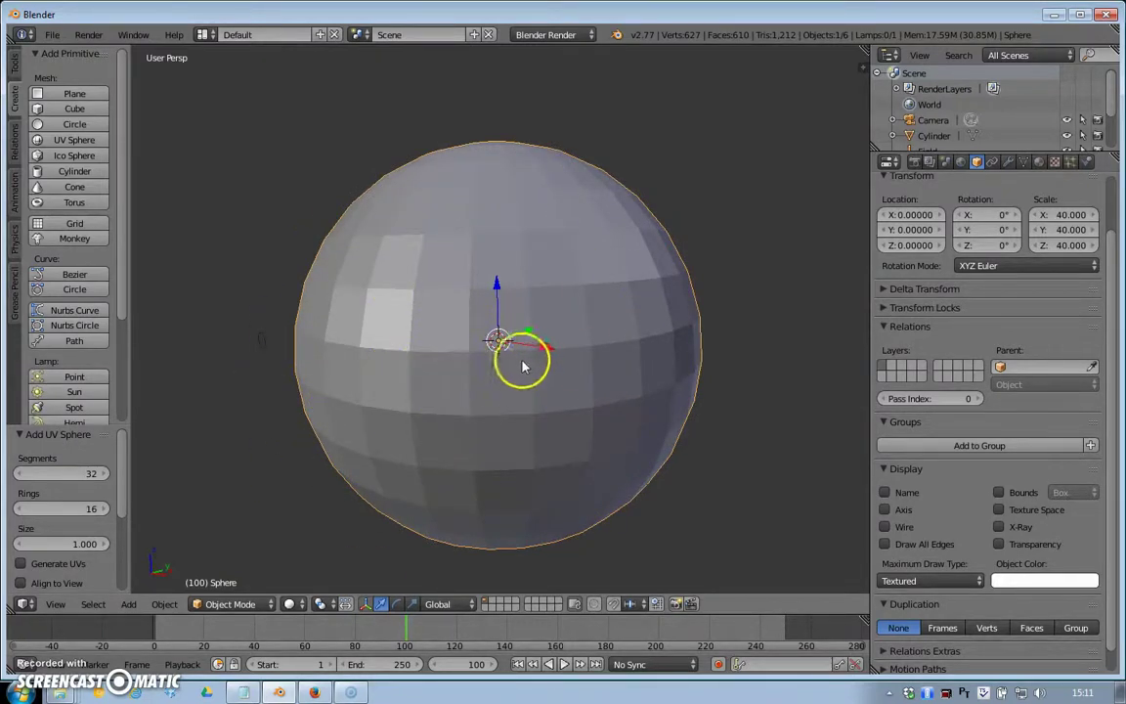
Switch the viewport shading to Wireframe so the flag shows through the sphere.
left_click(298, 604)
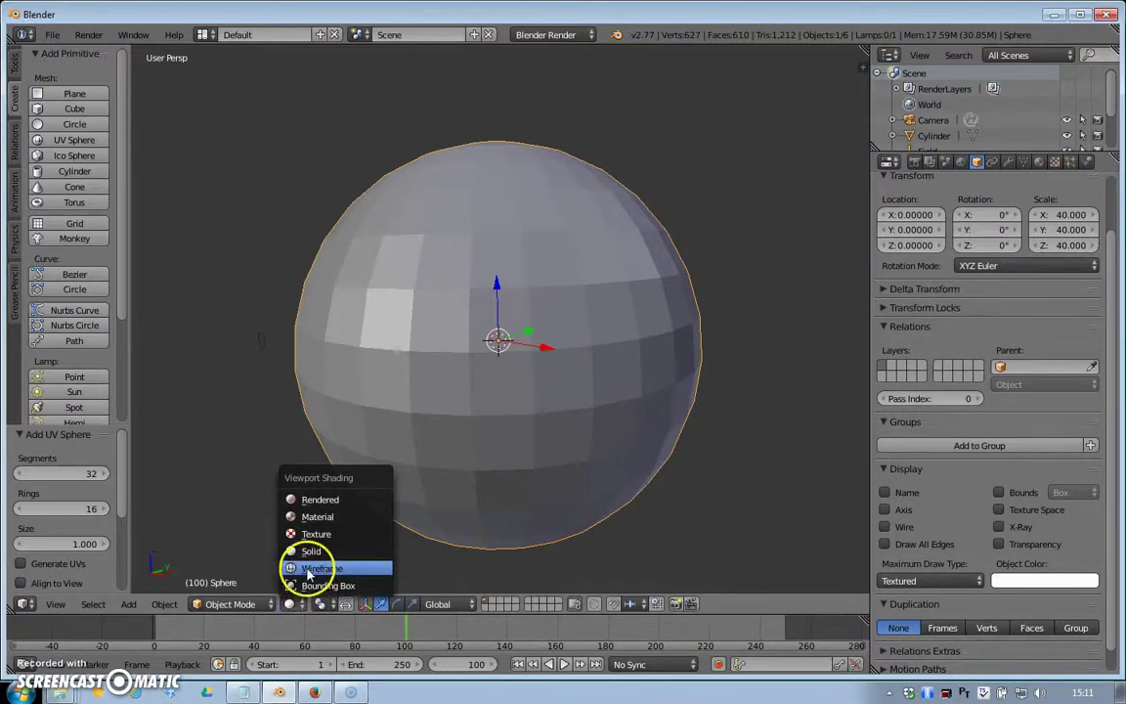
left_click(307, 569)
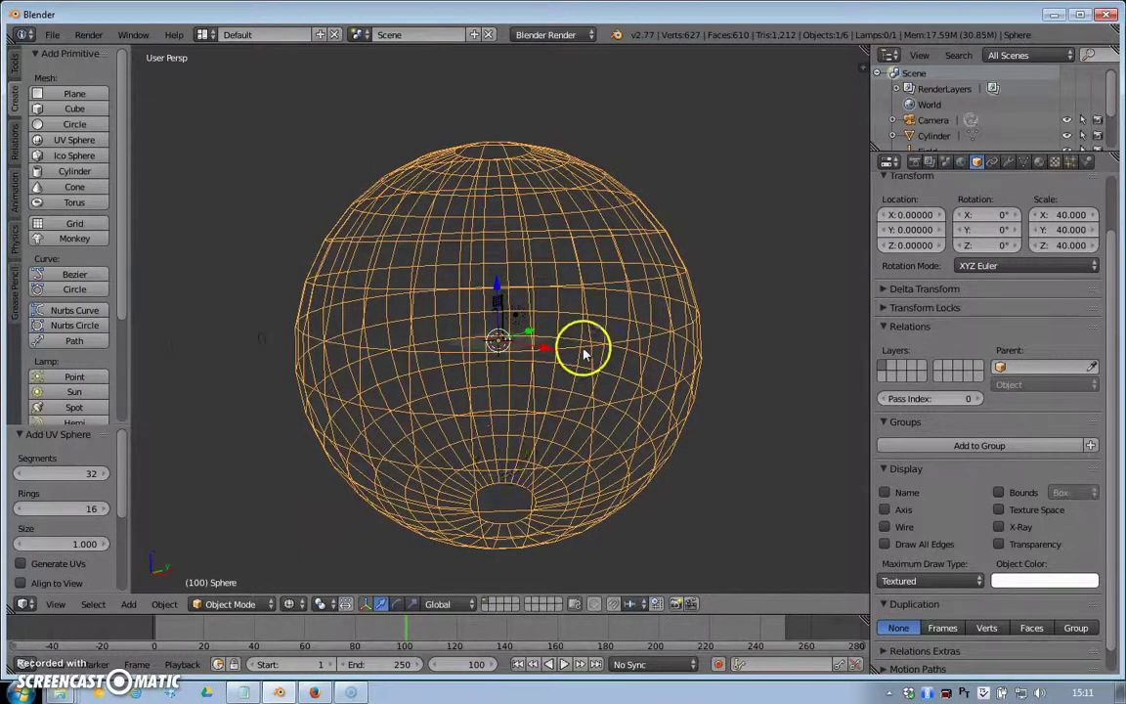
scroll(582, 348, "up", 6)
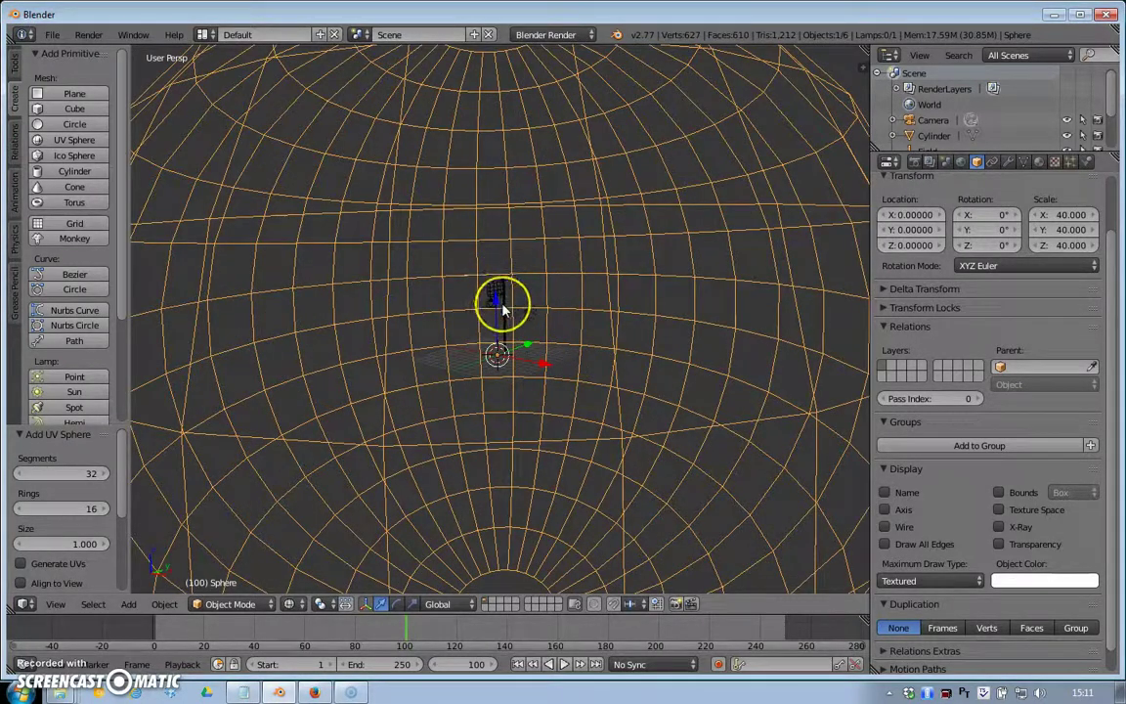
scroll(501, 309, "down", 5)
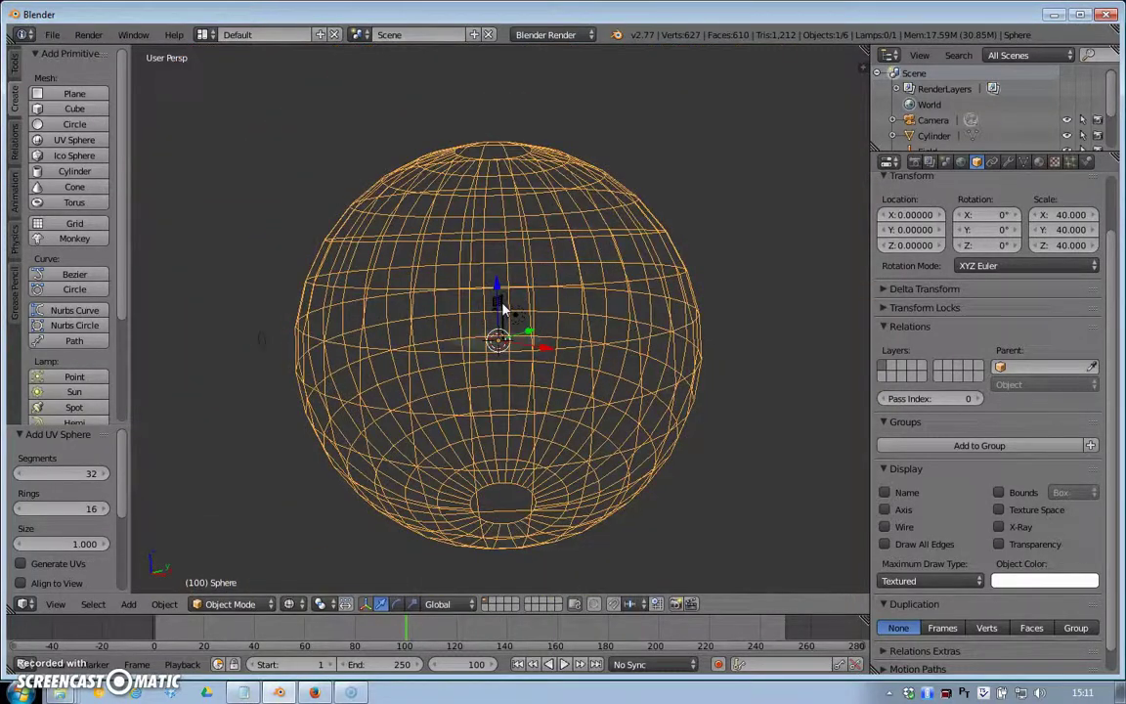
scroll(502, 309, "down", 1)
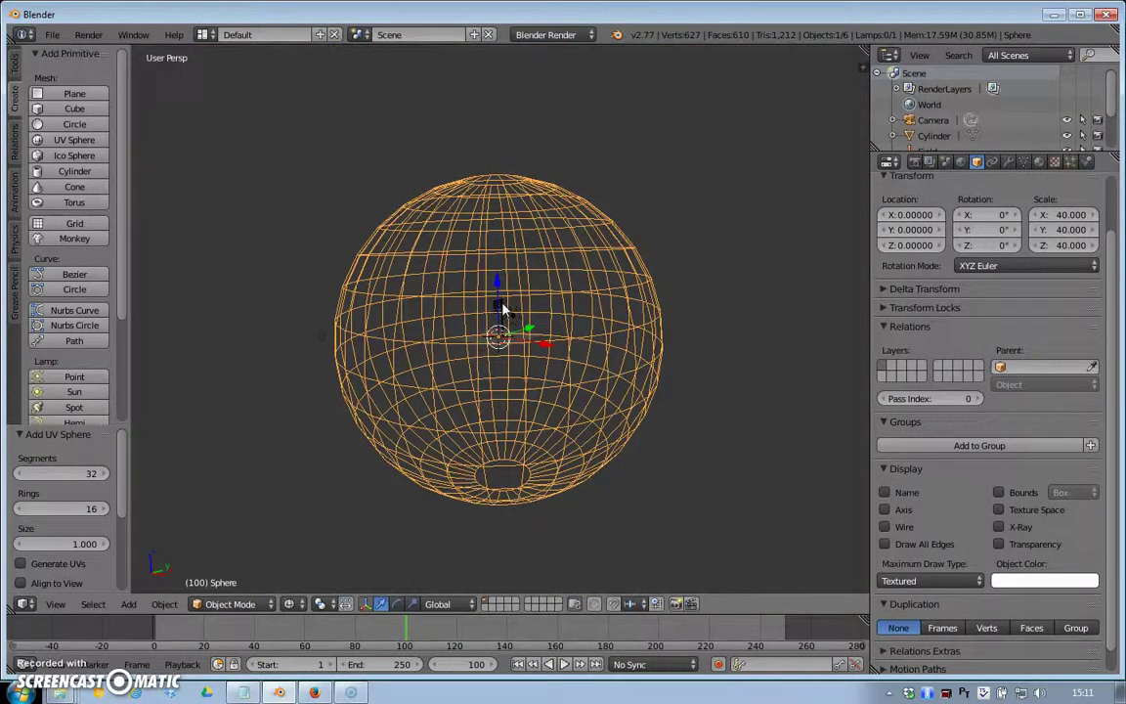
left_click(272, 603)
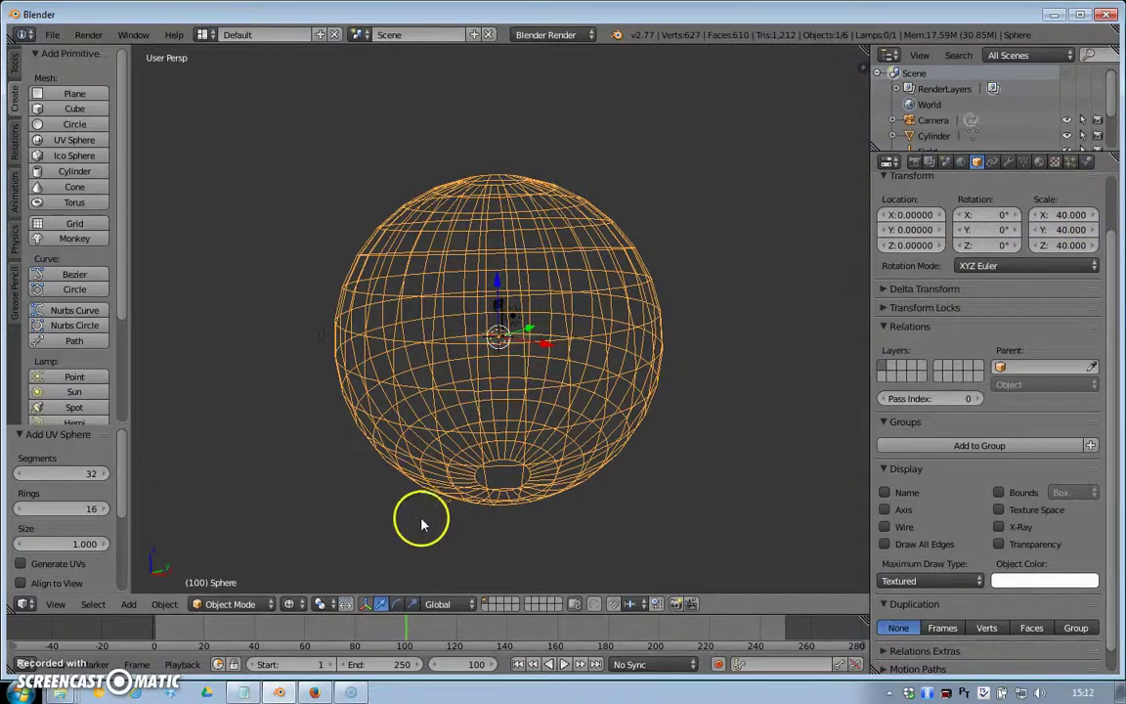
Put the 40-scale UV sphere into Edit Mode, showing its 482-vertex wireframe mesh.
left_click(267, 604)
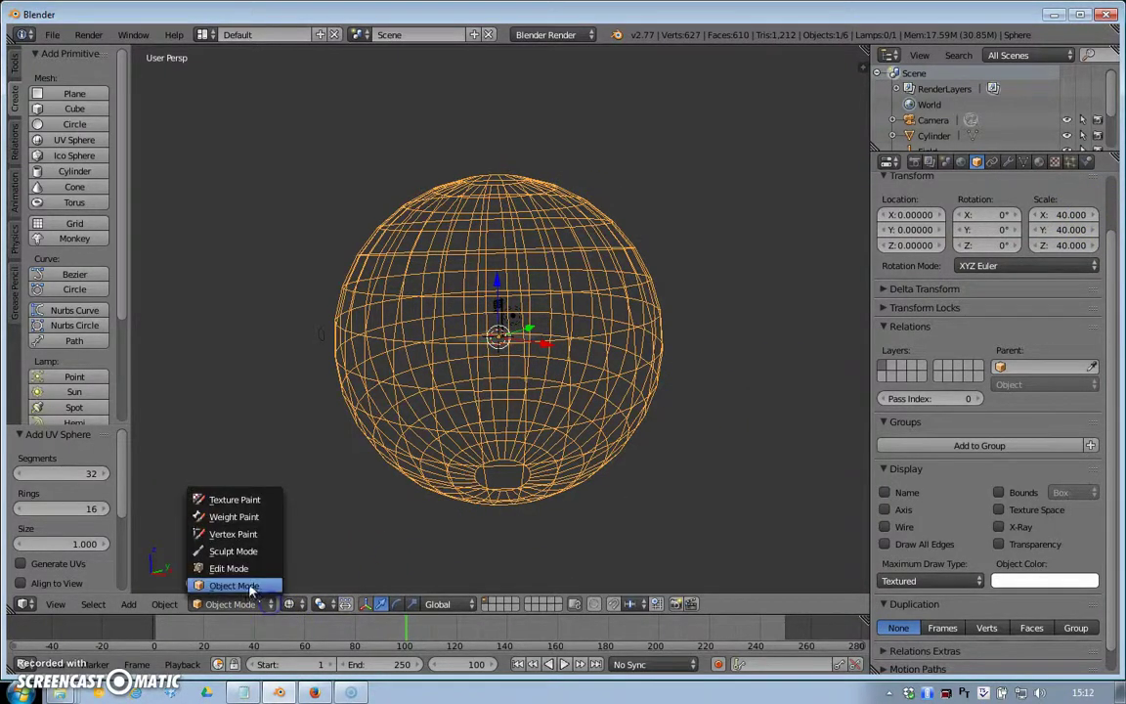
left_click(251, 586)
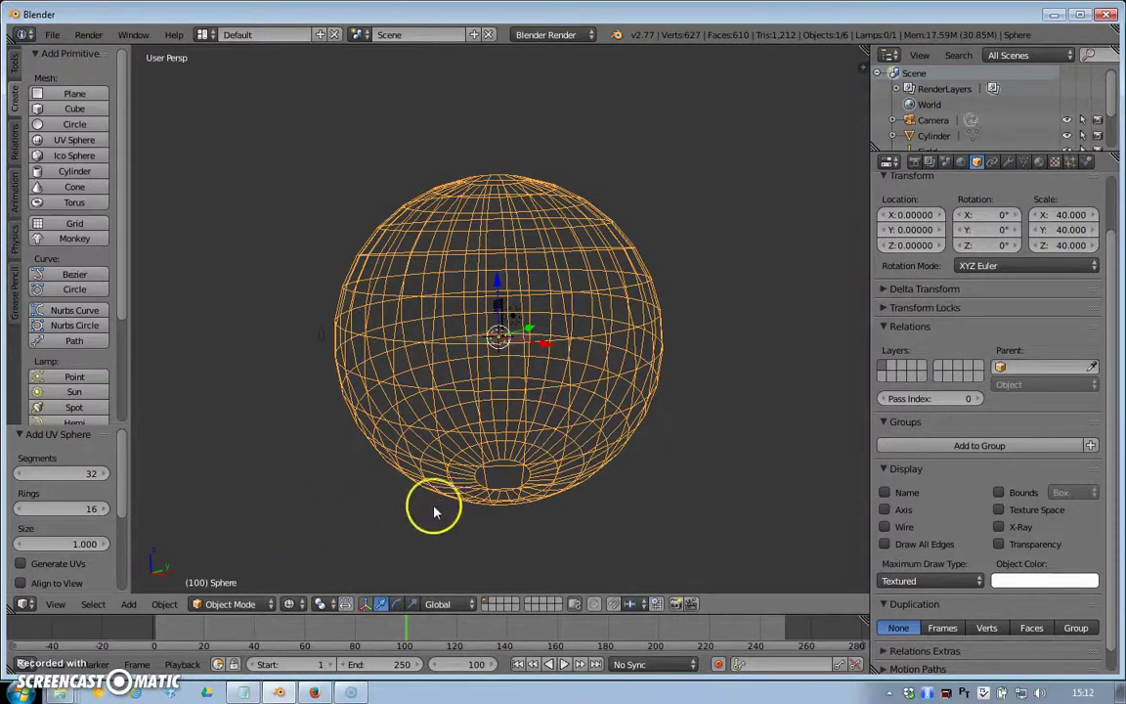
left_click(267, 601)
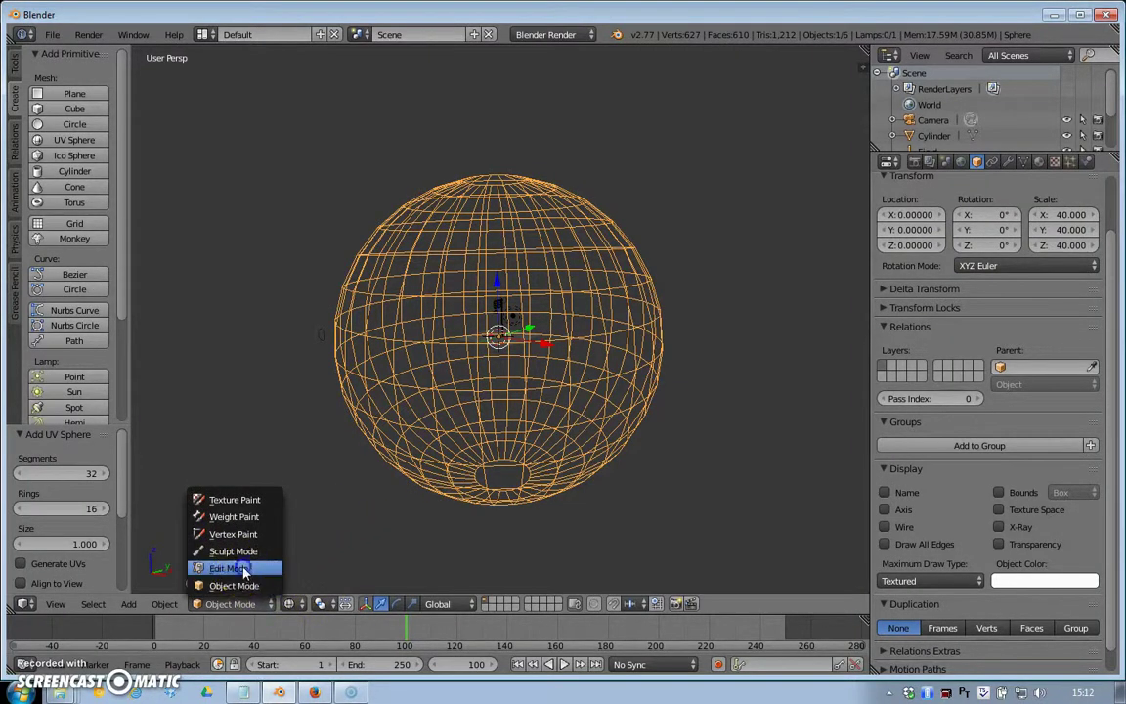
left_click(241, 565)
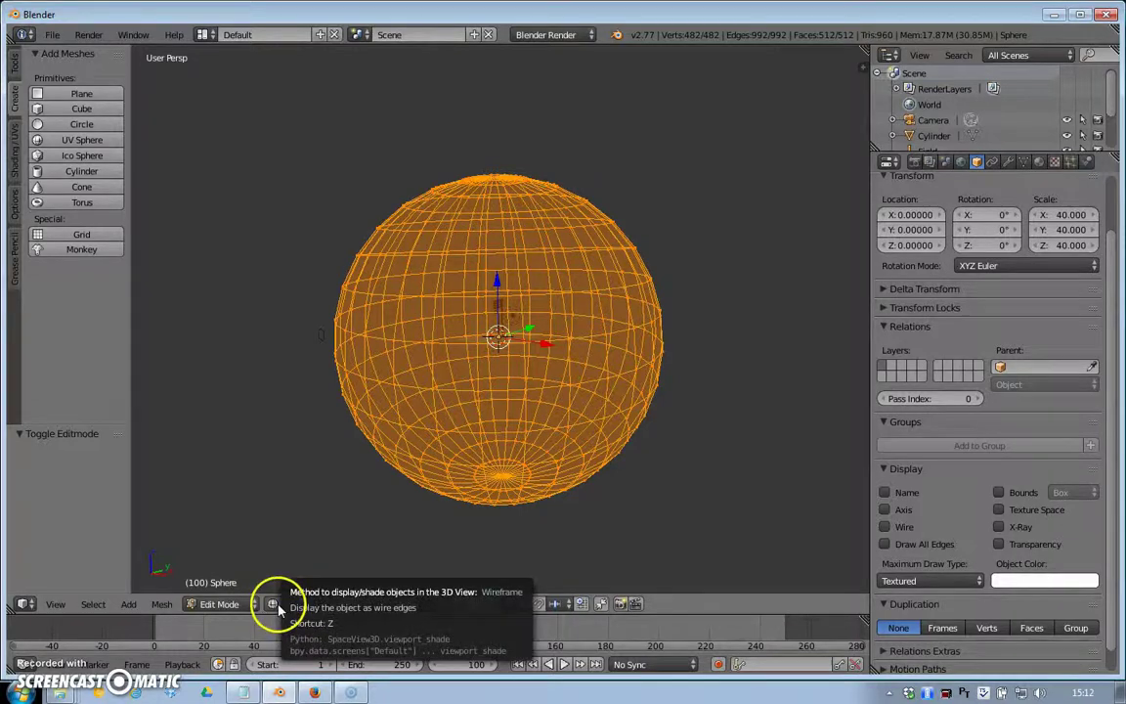
middle_click_drag(296, 481, 318, 461)
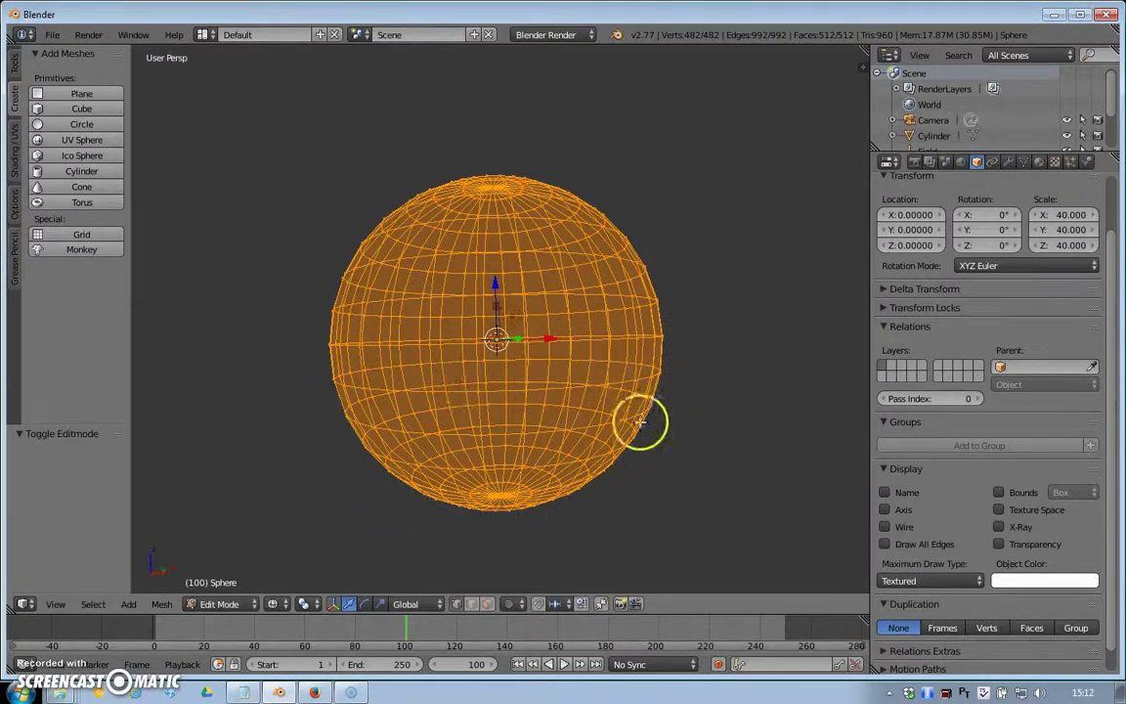
Box-select the sphere's lower-half vertices and delete them, leaving only the upper dome.
left_click(93, 604)
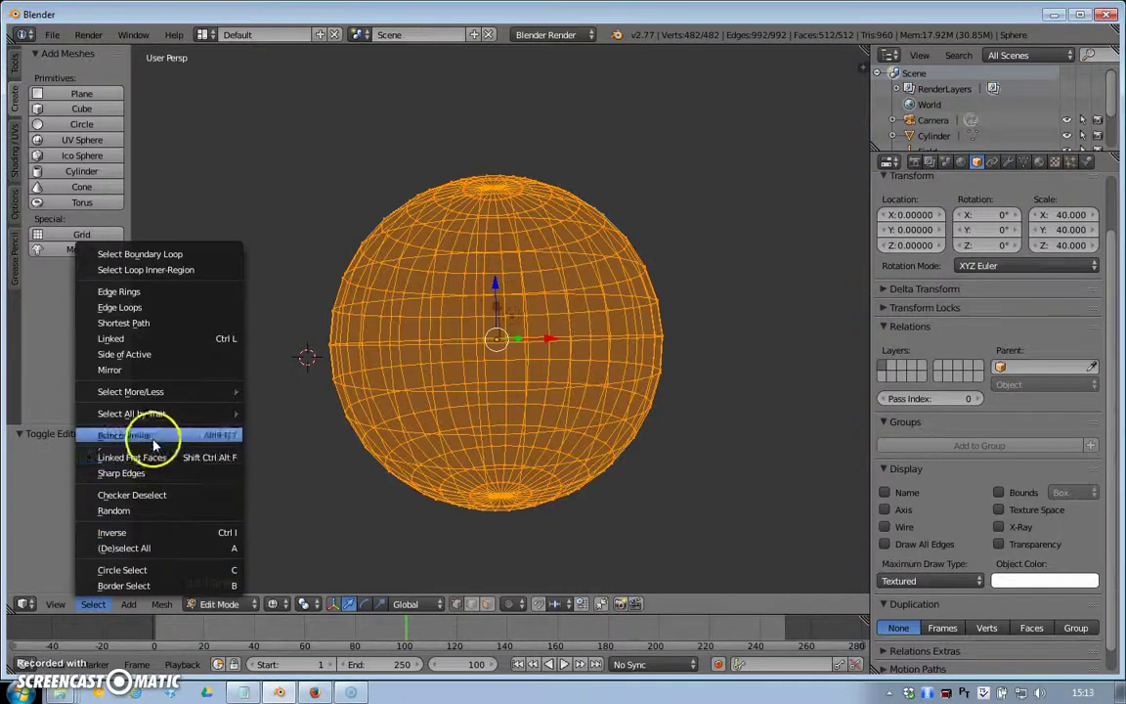
left_click(161, 548)
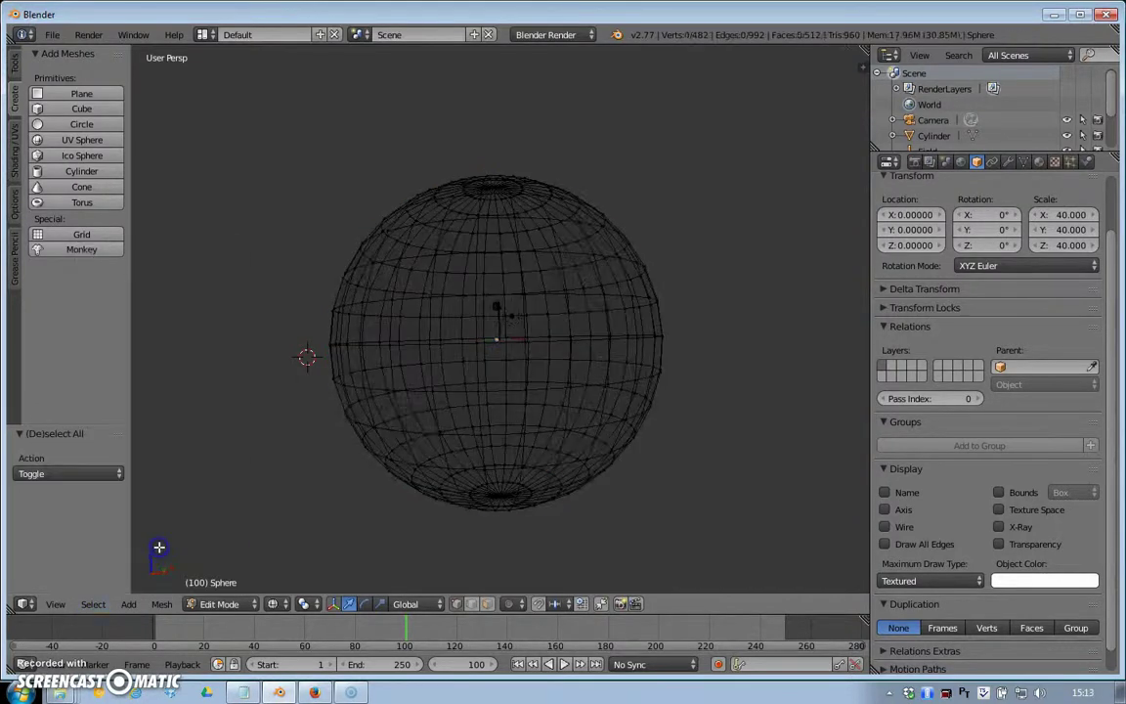
left_click(93, 605)
left_click(108, 586)
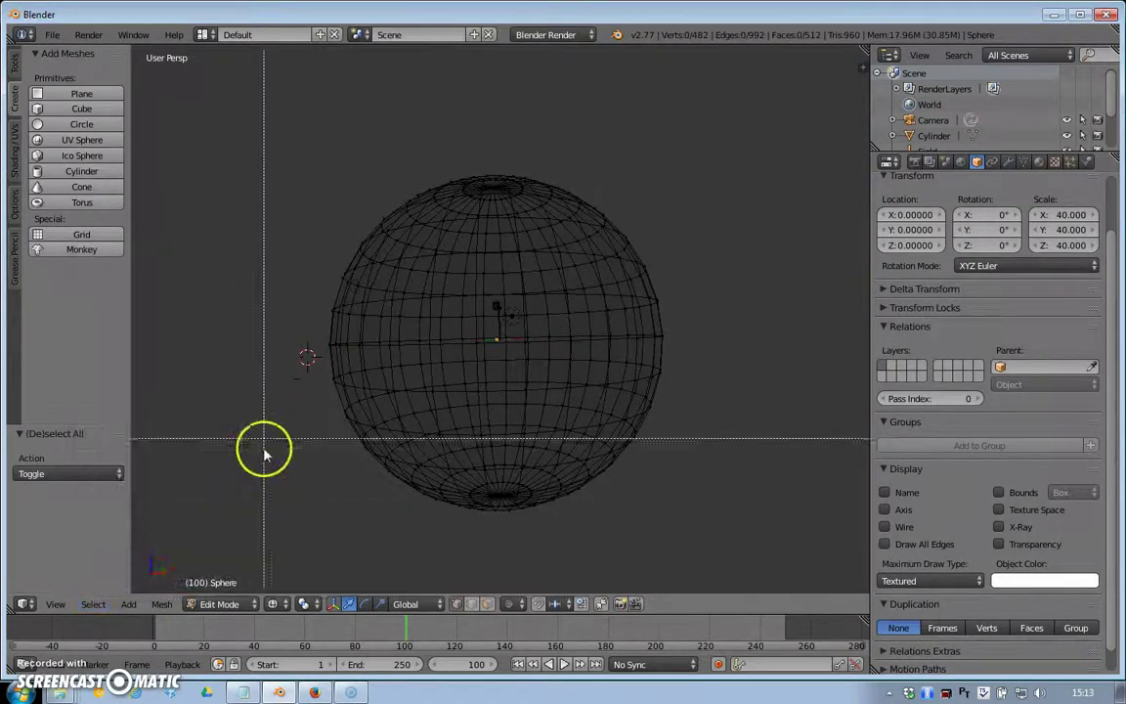
left_click_drag(279, 358, 818, 546)
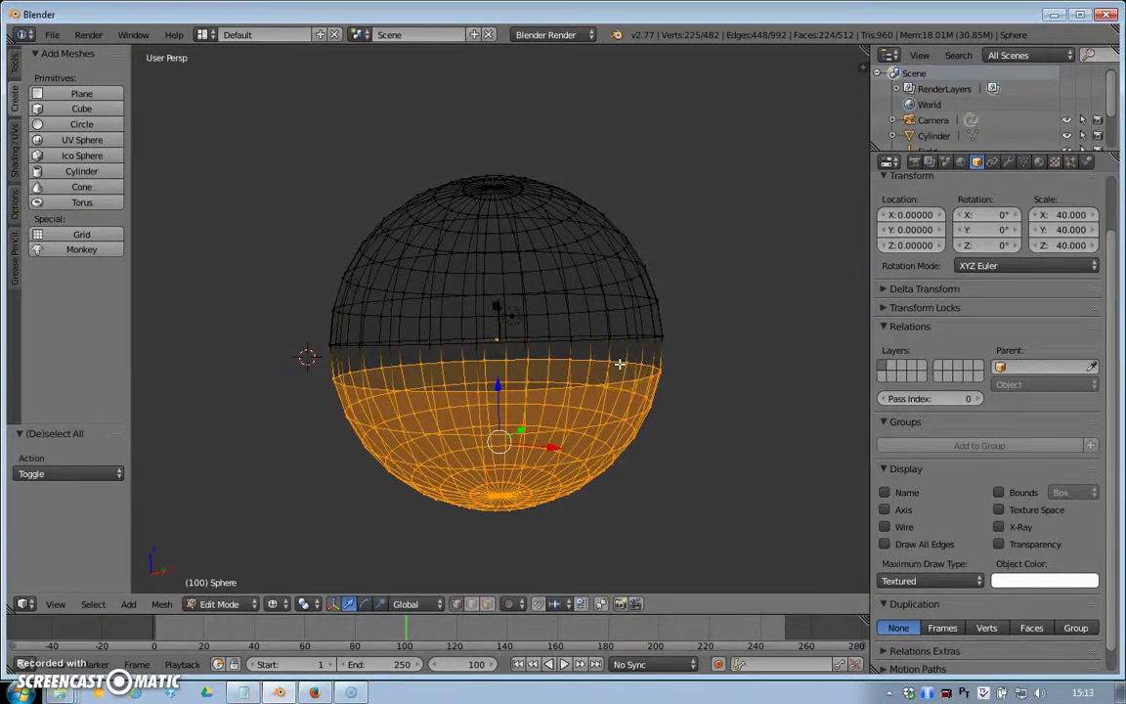
key("x")
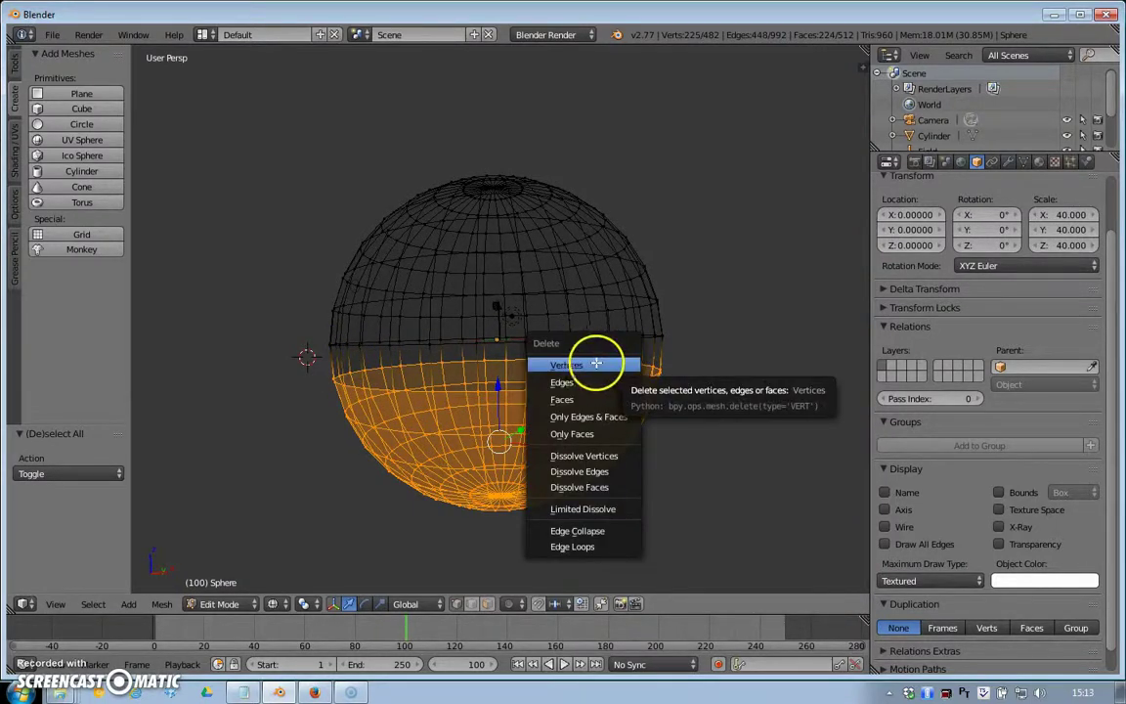
left_click(614, 363)
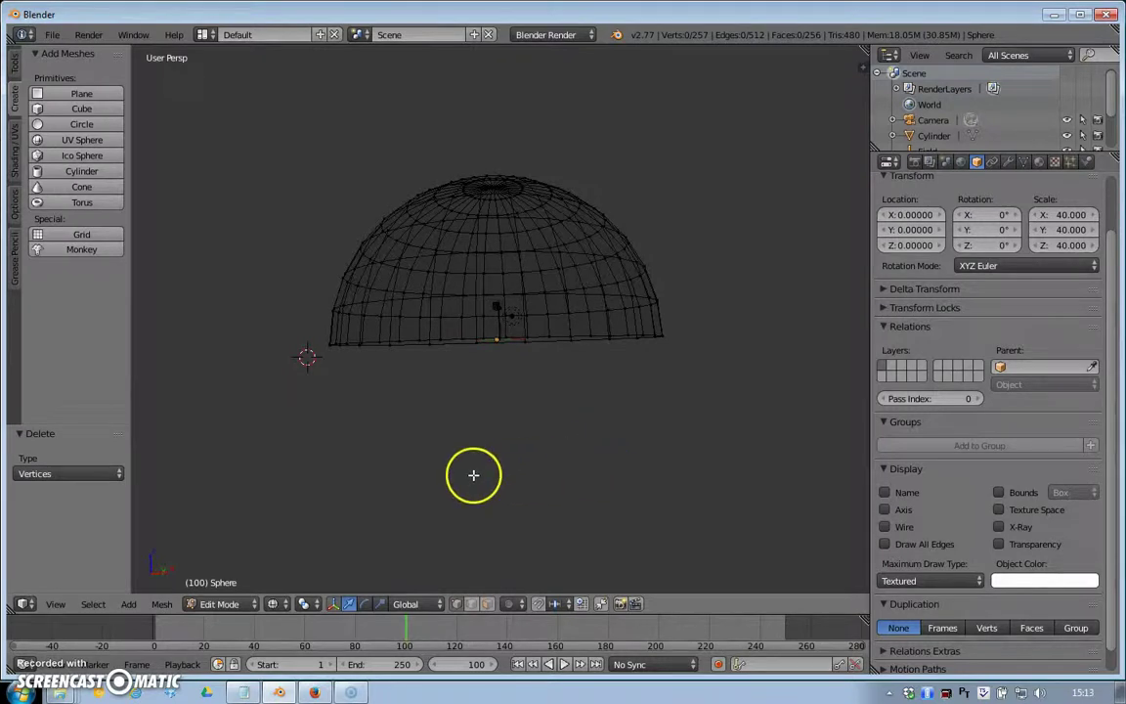
mouse_move(470, 460)
middle_mouse_down()
mouse_move(536, 397)
mouse_move(549, 467)
mouse_move(457, 475)
middle_mouse_up()
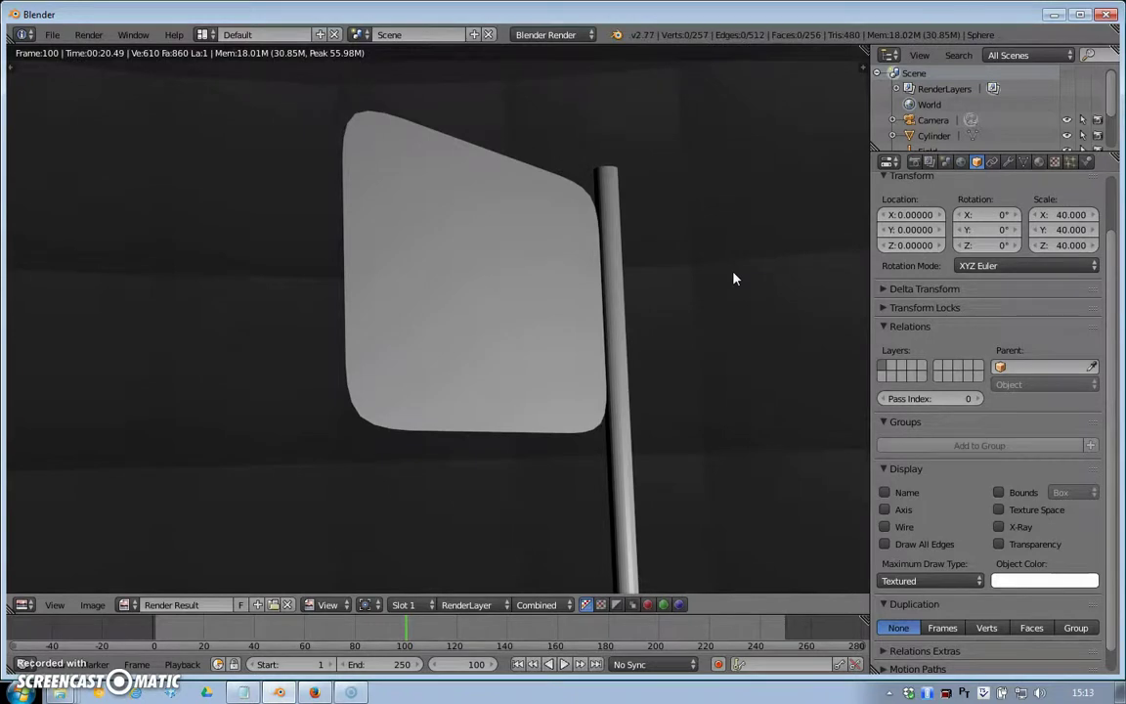
key("Escape")
right_click(590, 344)
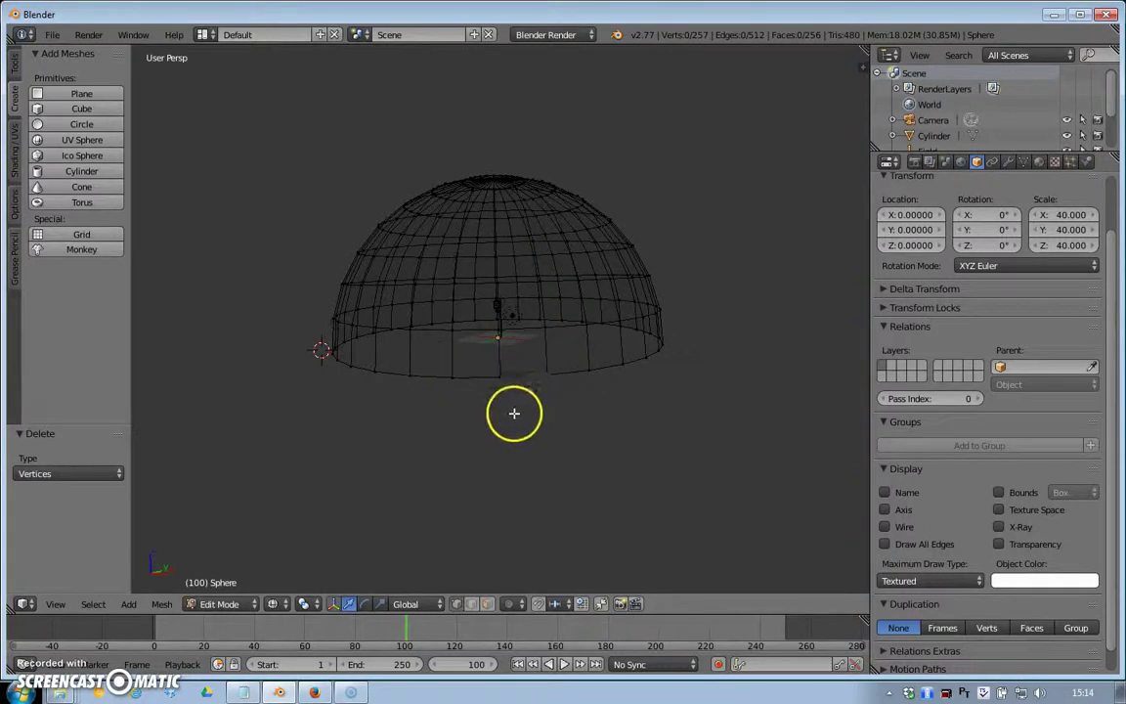
Switch the viewport to Solid shading, zoom inside the dome and orbit around the flag.
left_click(255, 605)
left_click_drag(272, 604, 299, 553)
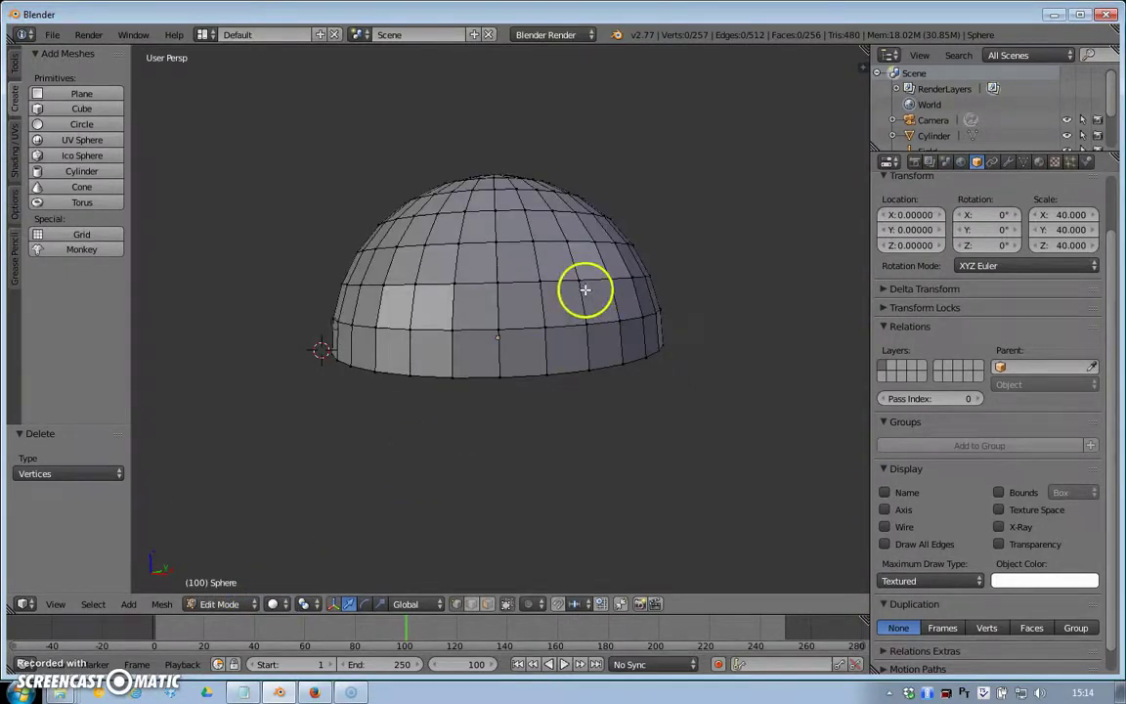
scroll(550, 332, "up", 3)
scroll(551, 333, "up", 5)
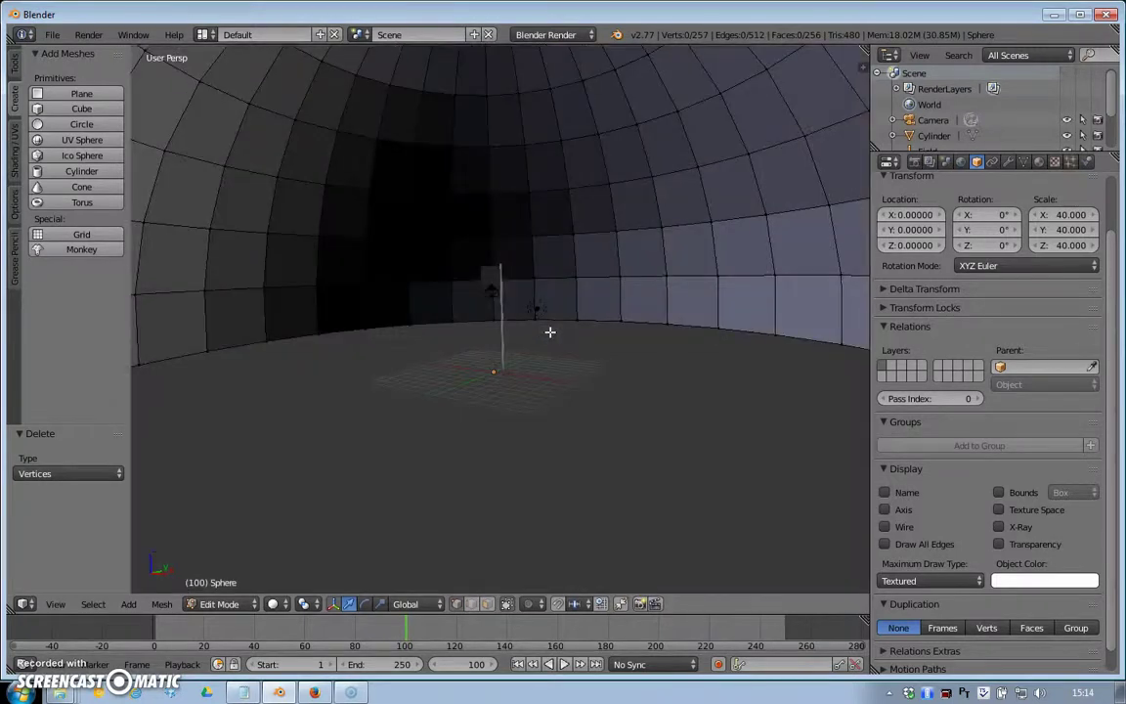
scroll(550, 333, "up", 4)
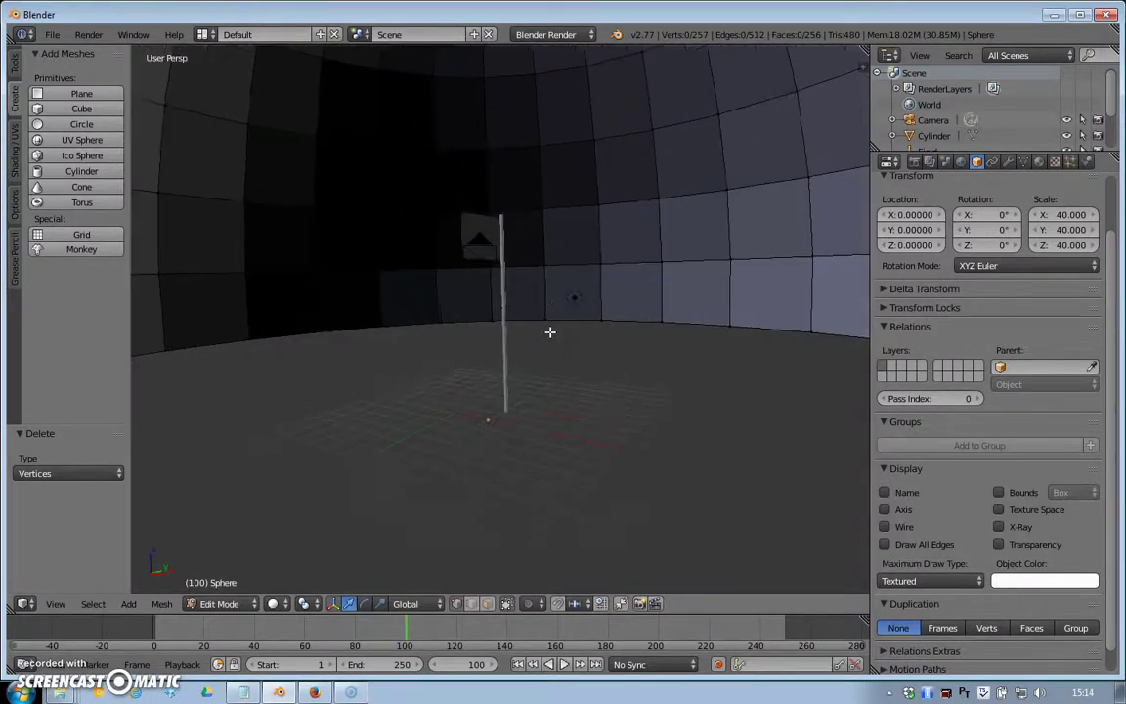
middle_click_drag(549, 332, 741, 347)
left_click(889, 344)
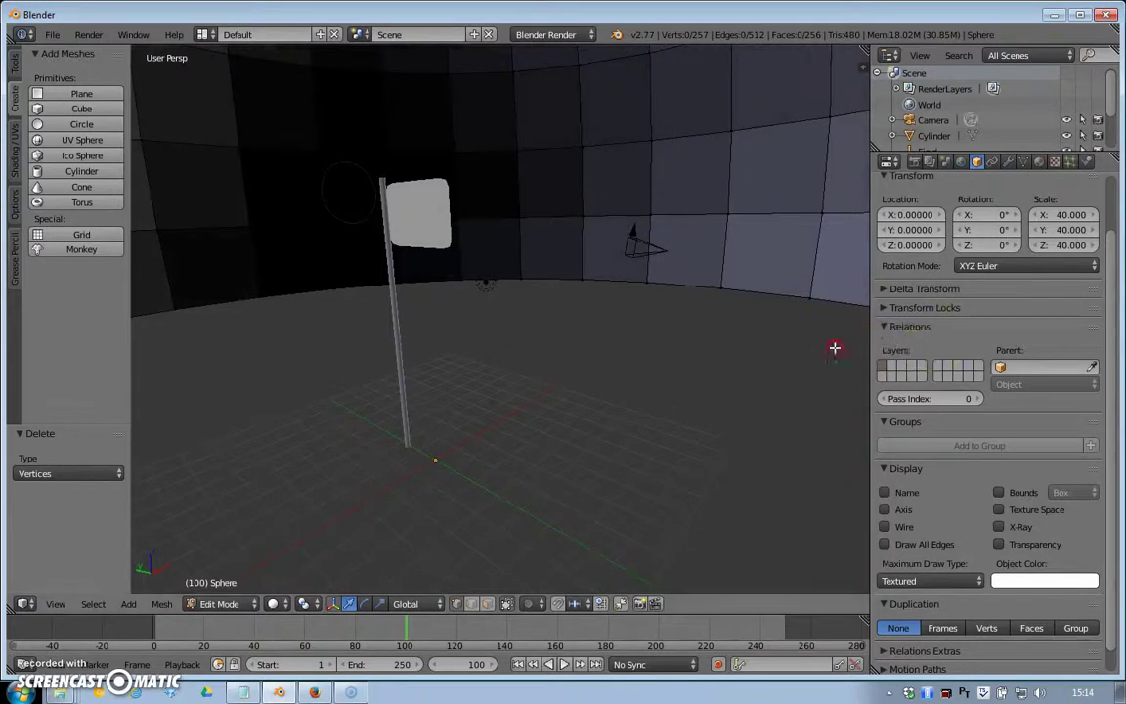
middle_click_drag(835, 347, 716, 343)
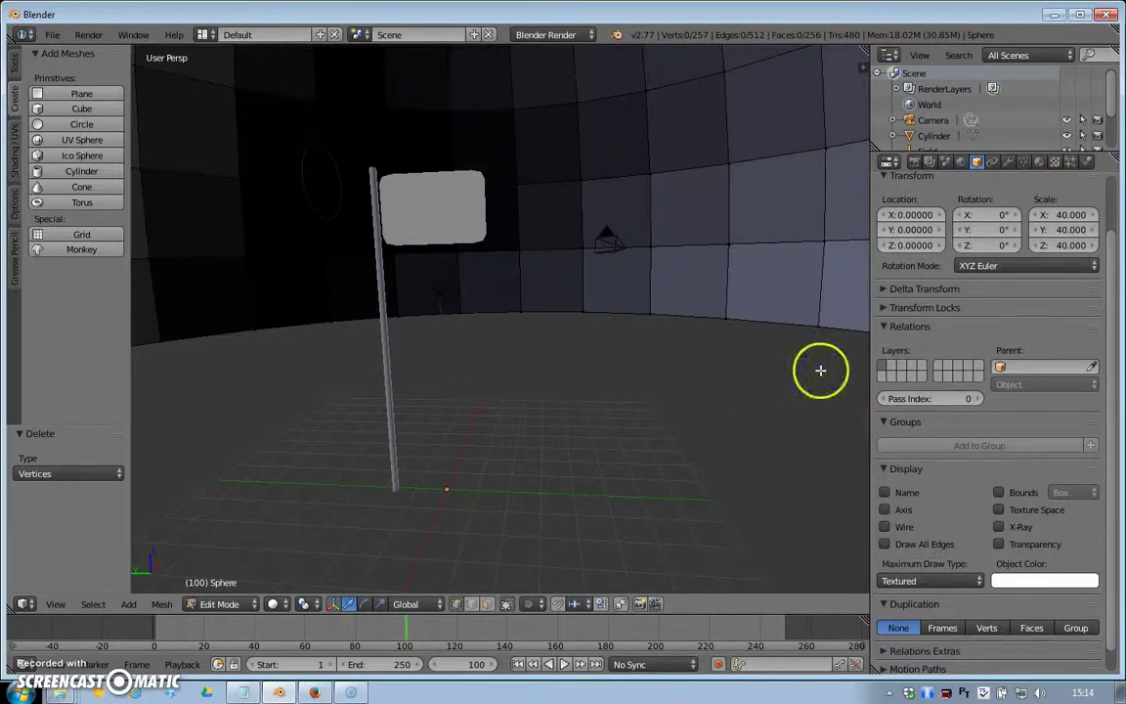
Show the dome's Material tab, switch it to Object Mode, and centre the view on it.
left_click(1041, 163)
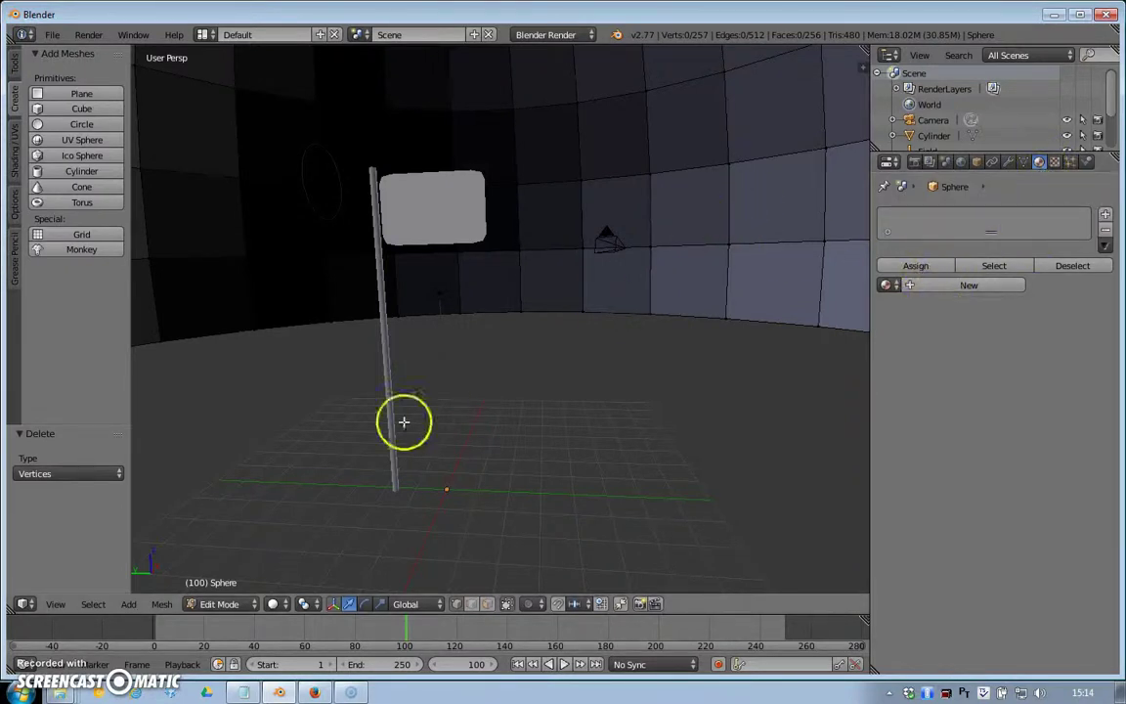
left_click(90, 601)
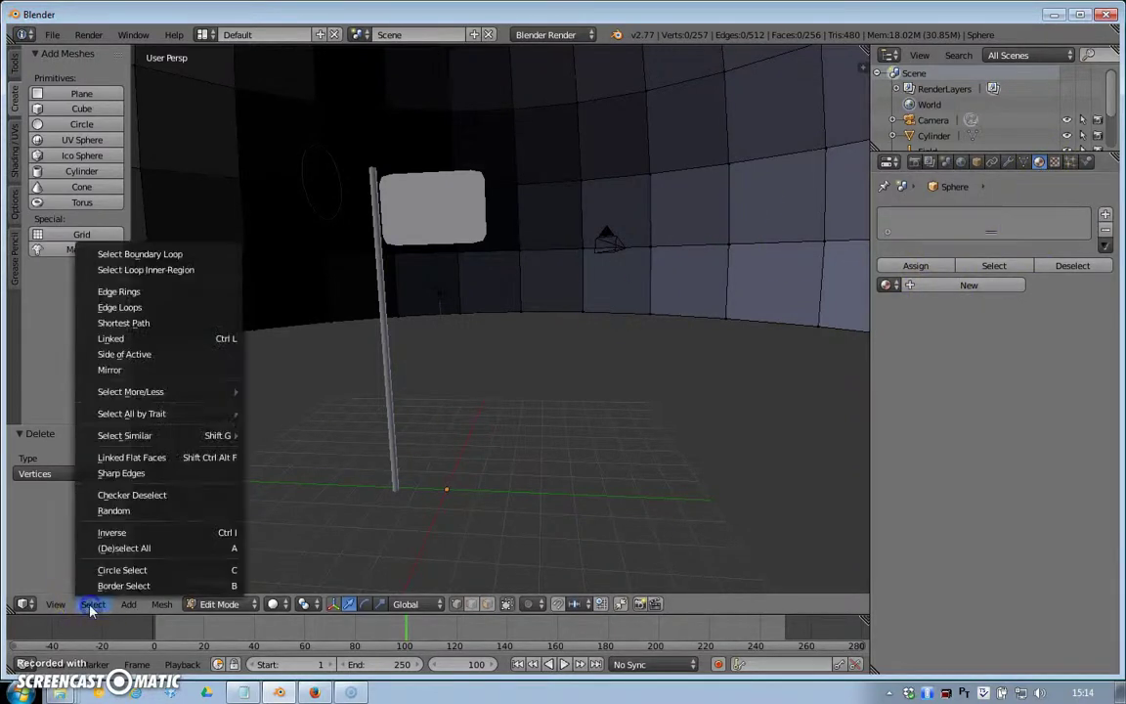
left_click(213, 603)
left_click(218, 589)
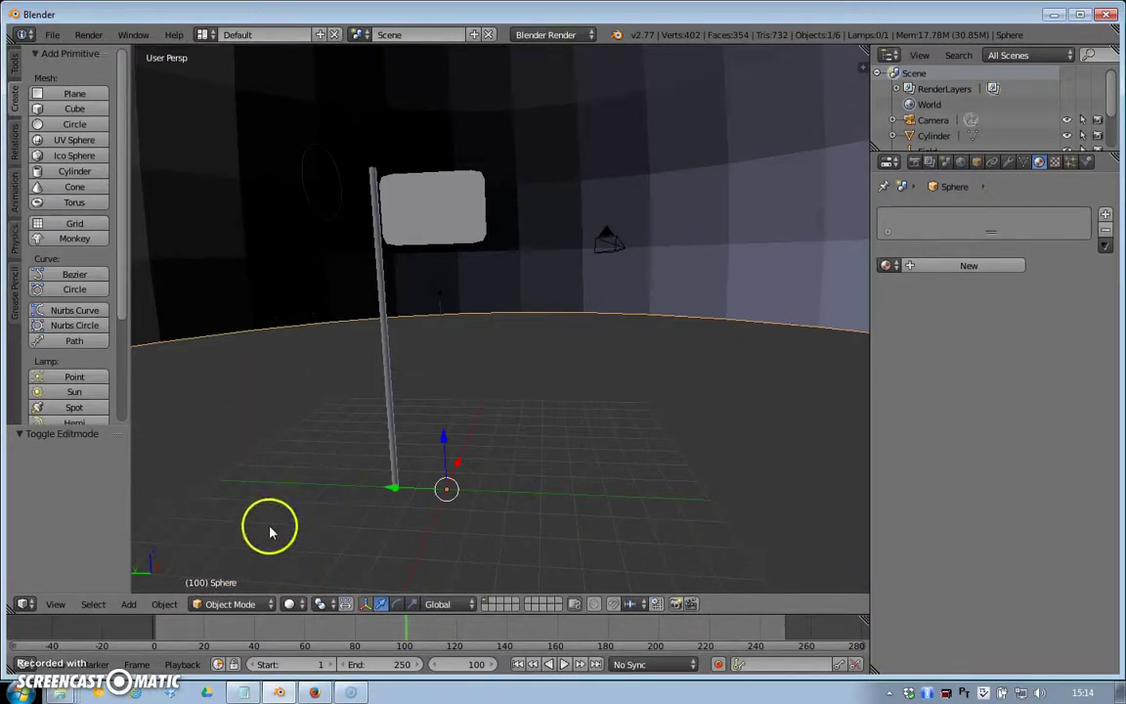
scroll(268, 531, "down", 3)
key("KP_Decimal")
scroll(272, 530, "down", 4)
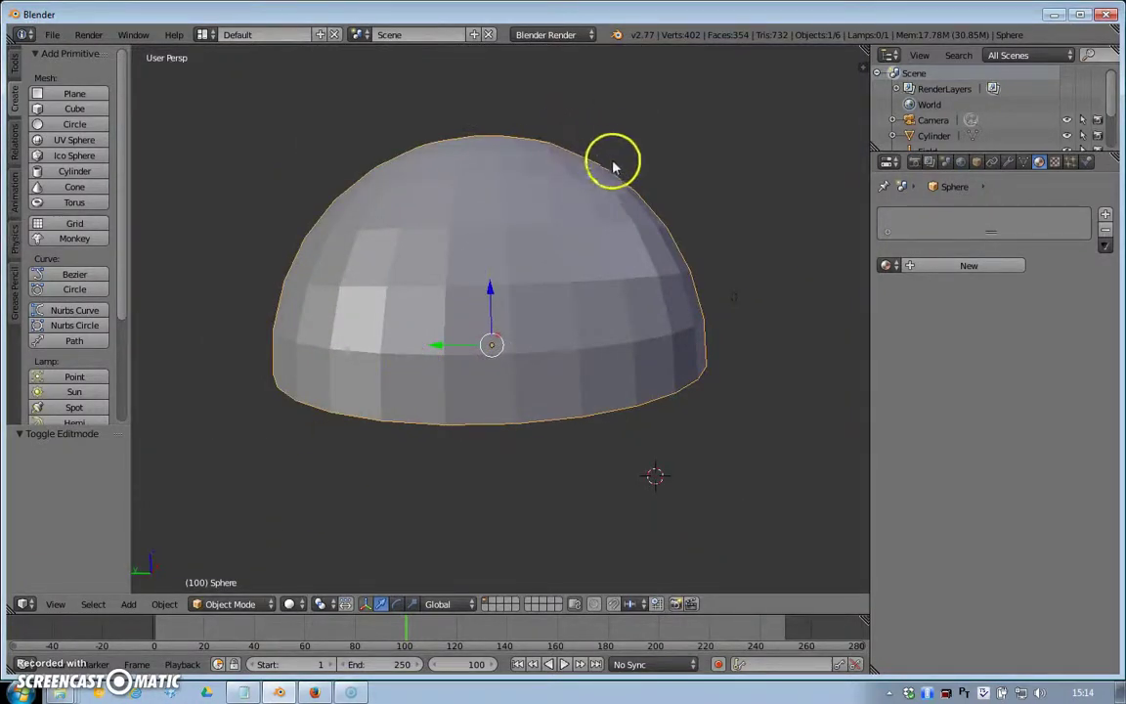
scroll(546, 302, "up", 6)
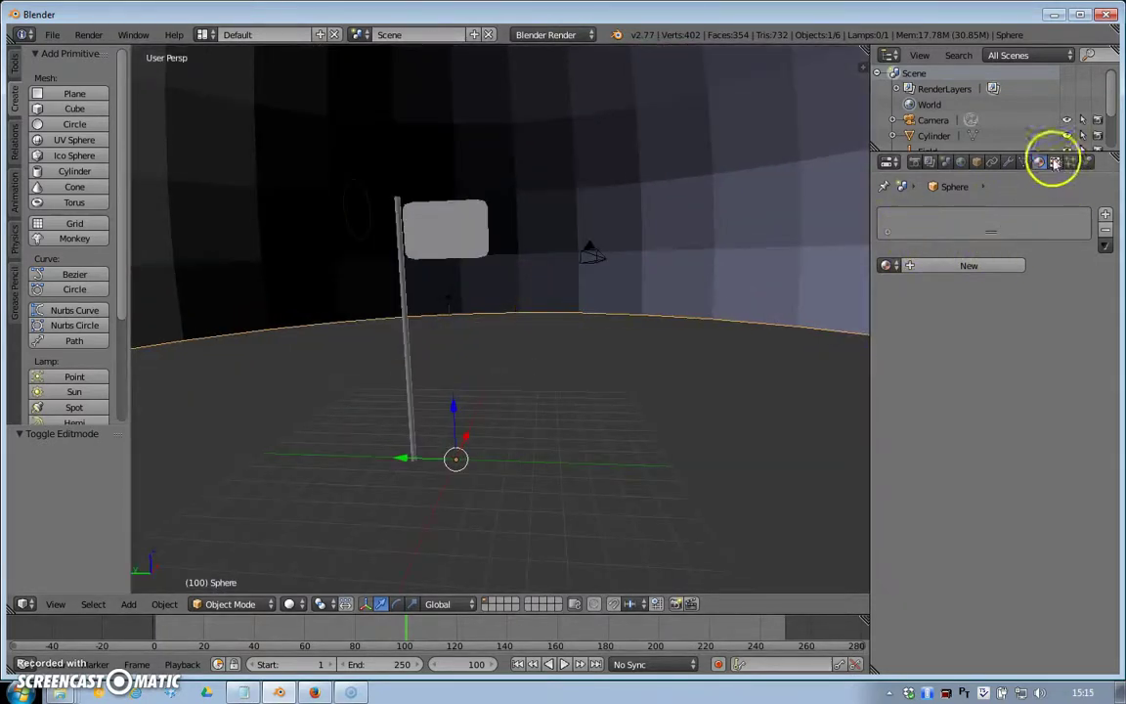
Create a new material, Material.002, for the dome.
left_click(968, 266)
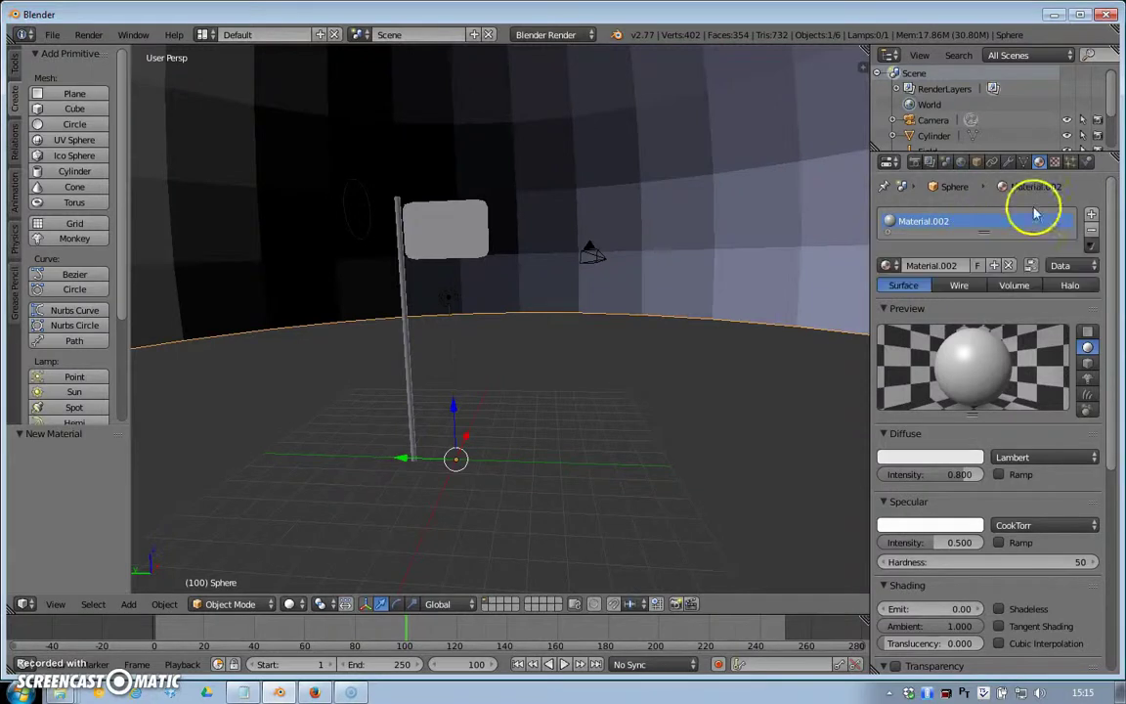
left_click(1054, 163)
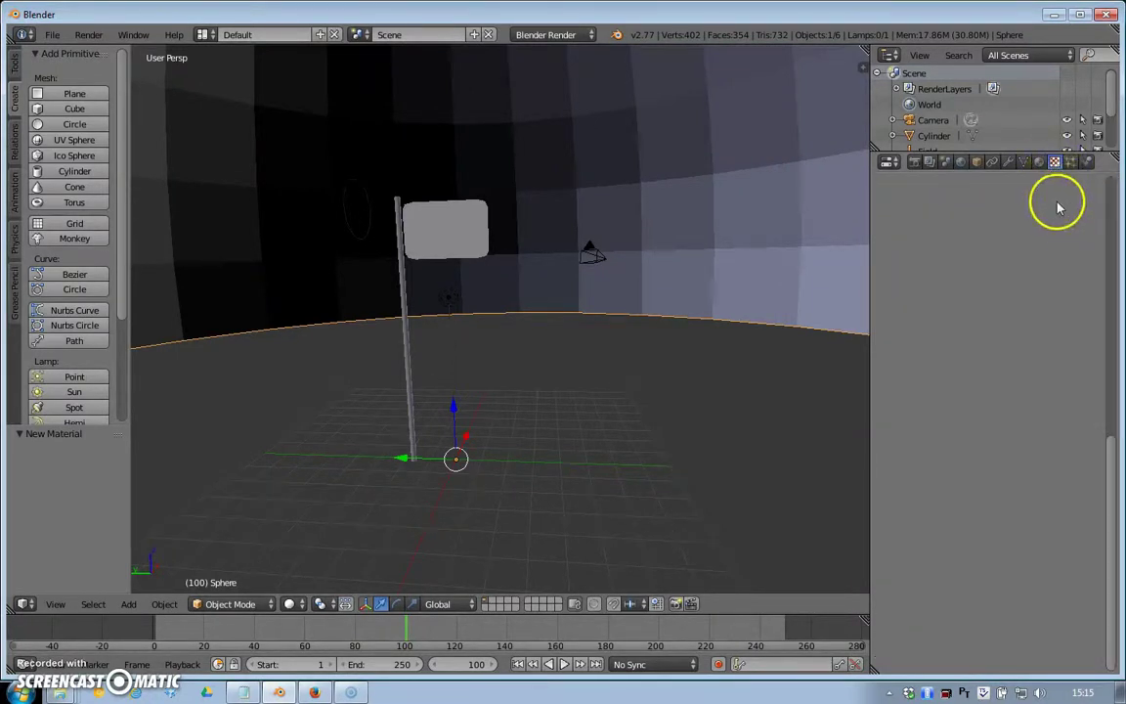
left_click(1039, 162)
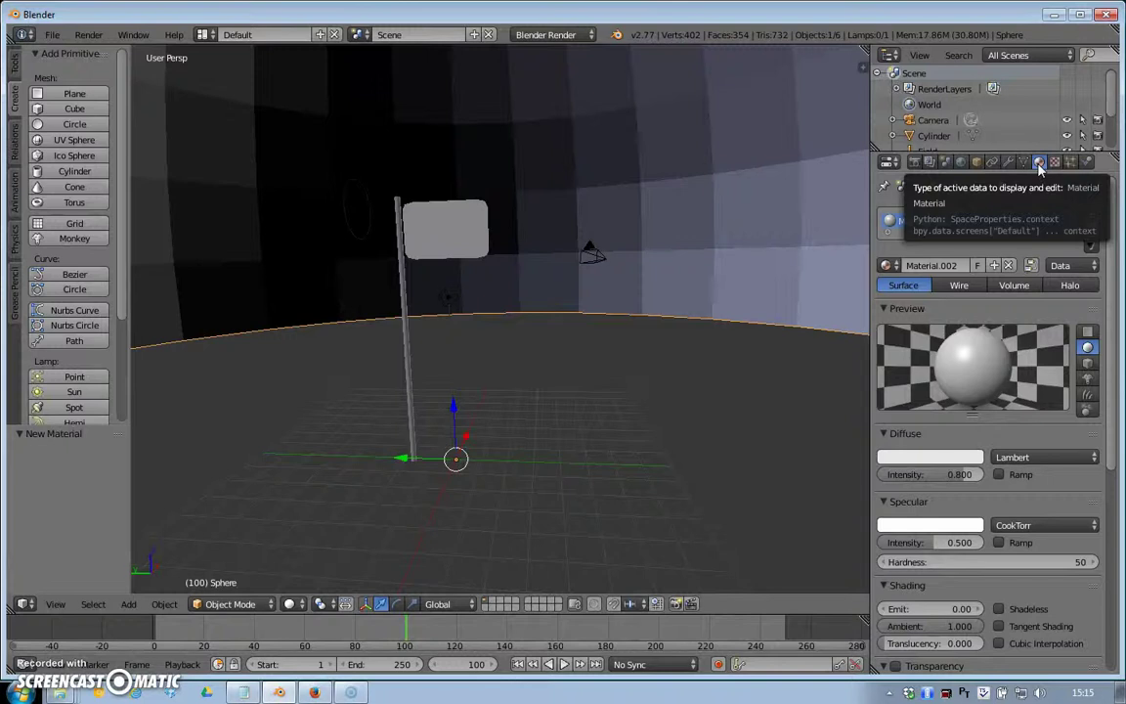
left_click(1054, 163)
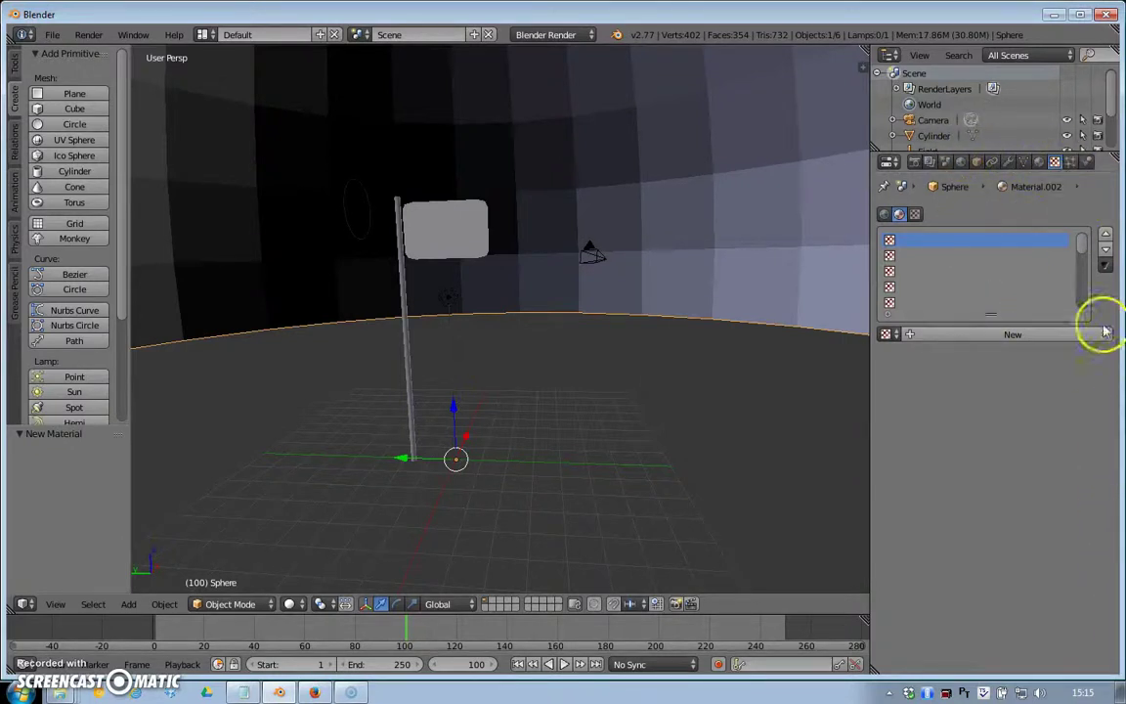
Add a new texture, Texture.001, keeping its type as Image or Movie.
left_click(987, 335)
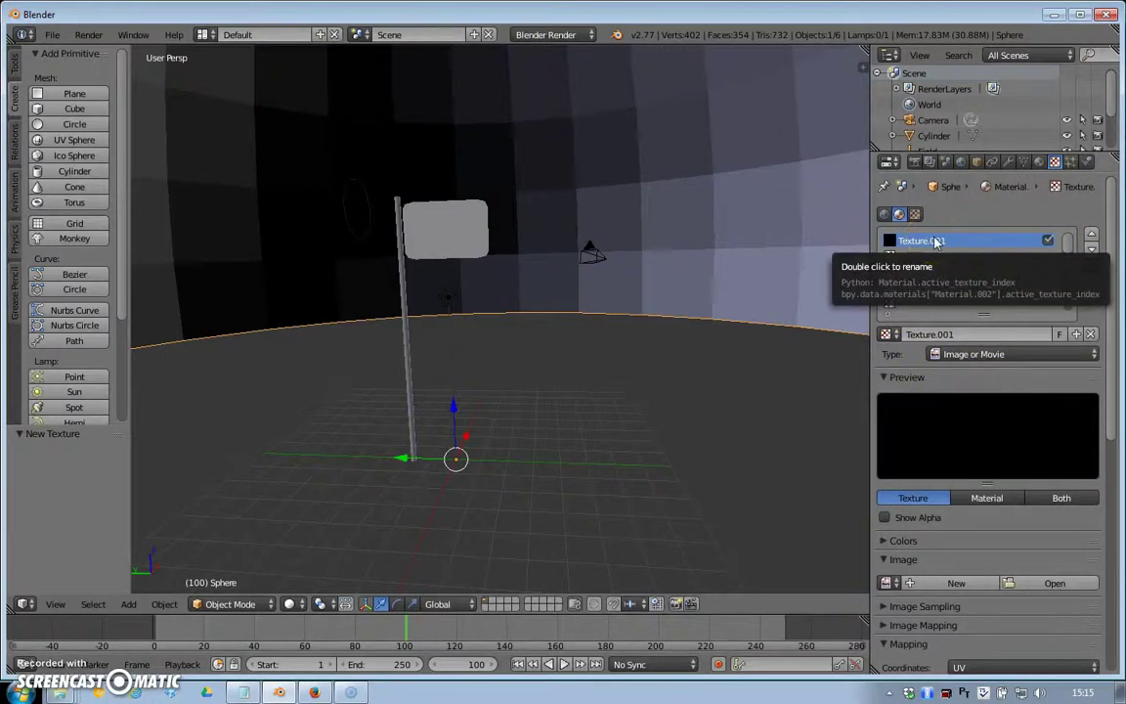
left_click(976, 354)
left_click(981, 250)
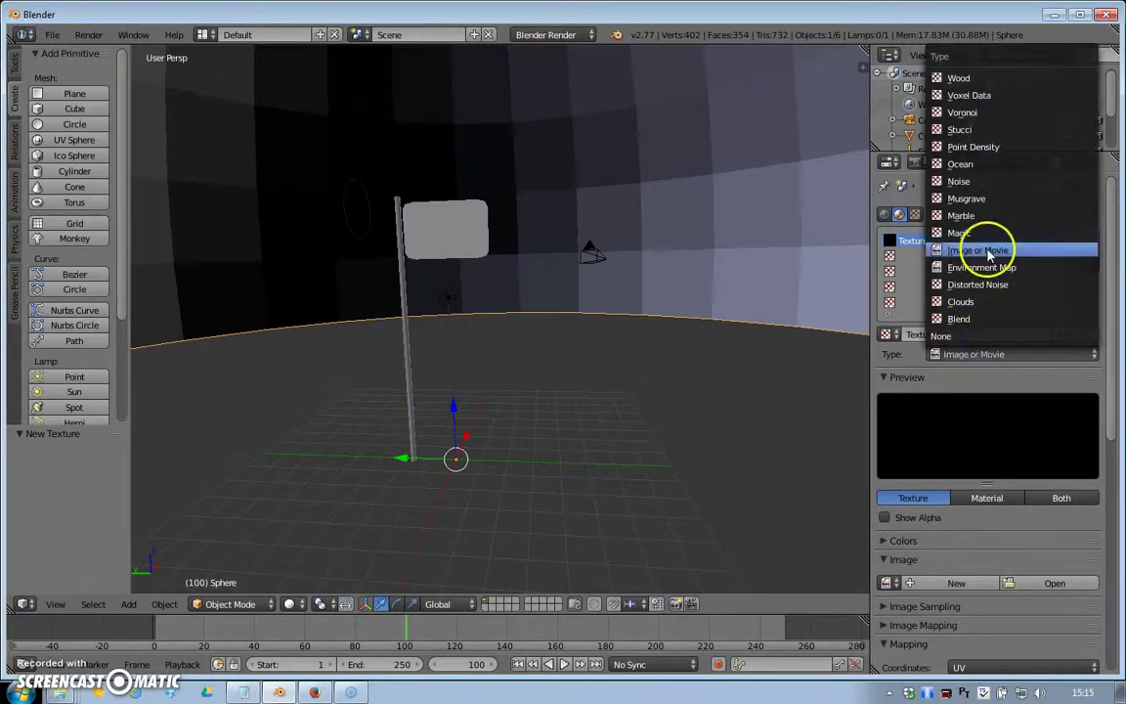
Load sky-image.jpg from Desktop > New Folder as Texture.001's image.
left_click(1055, 584)
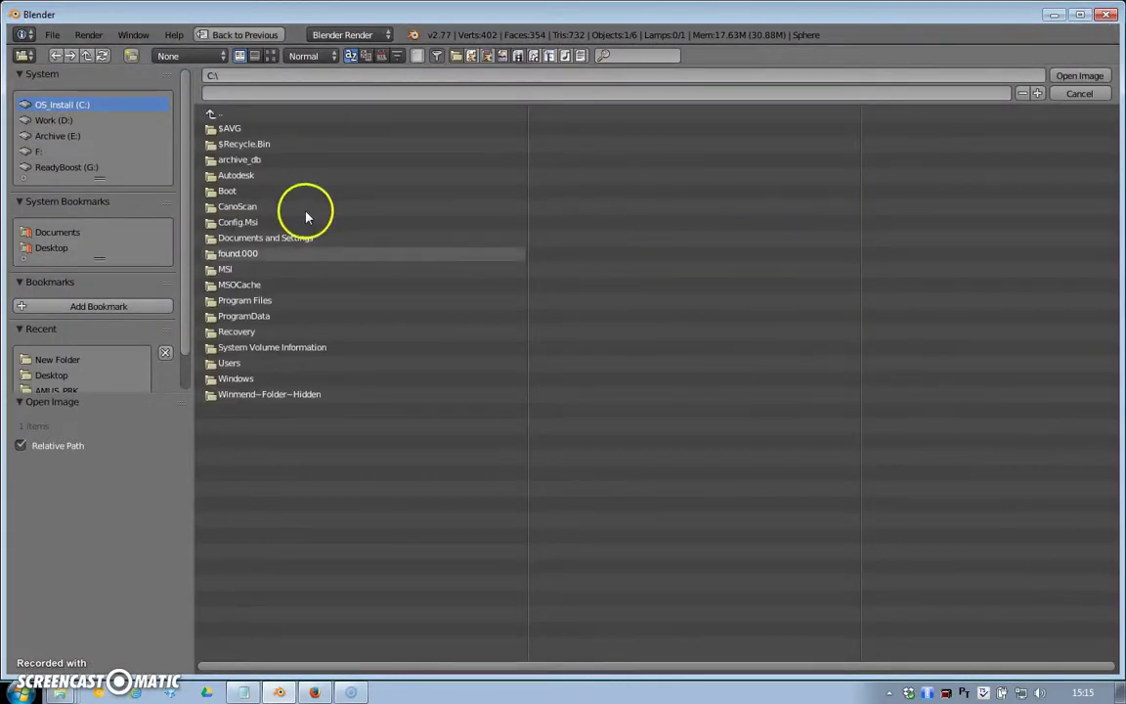
left_click(65, 246)
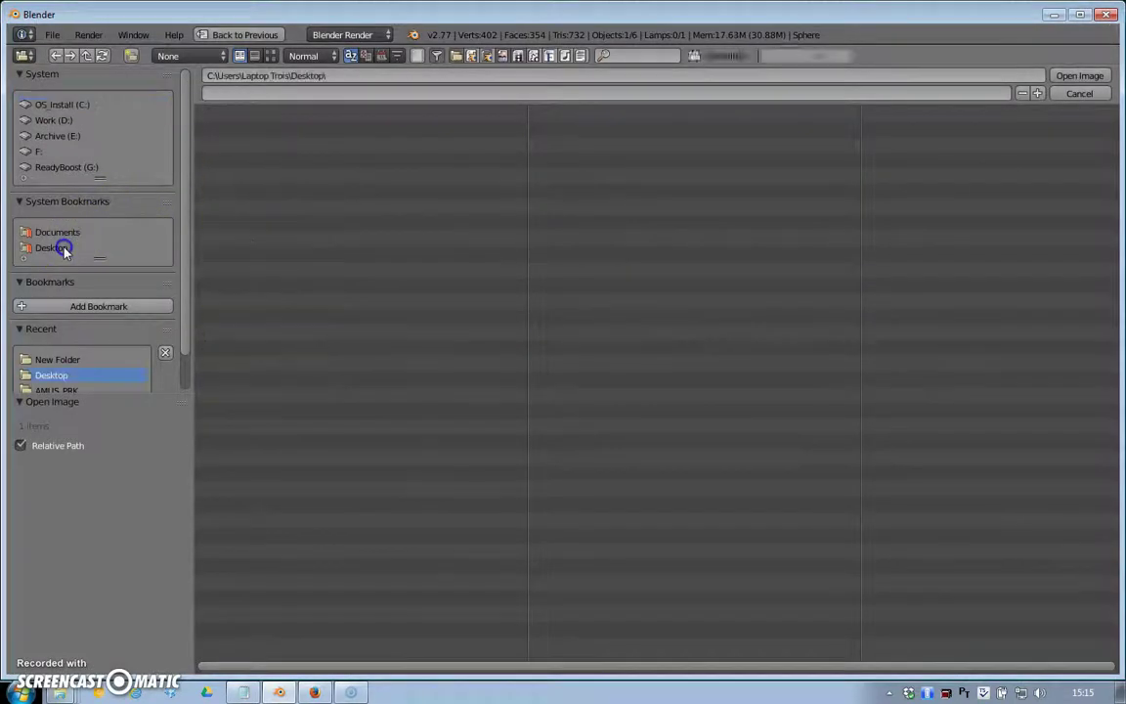
left_click(242, 161)
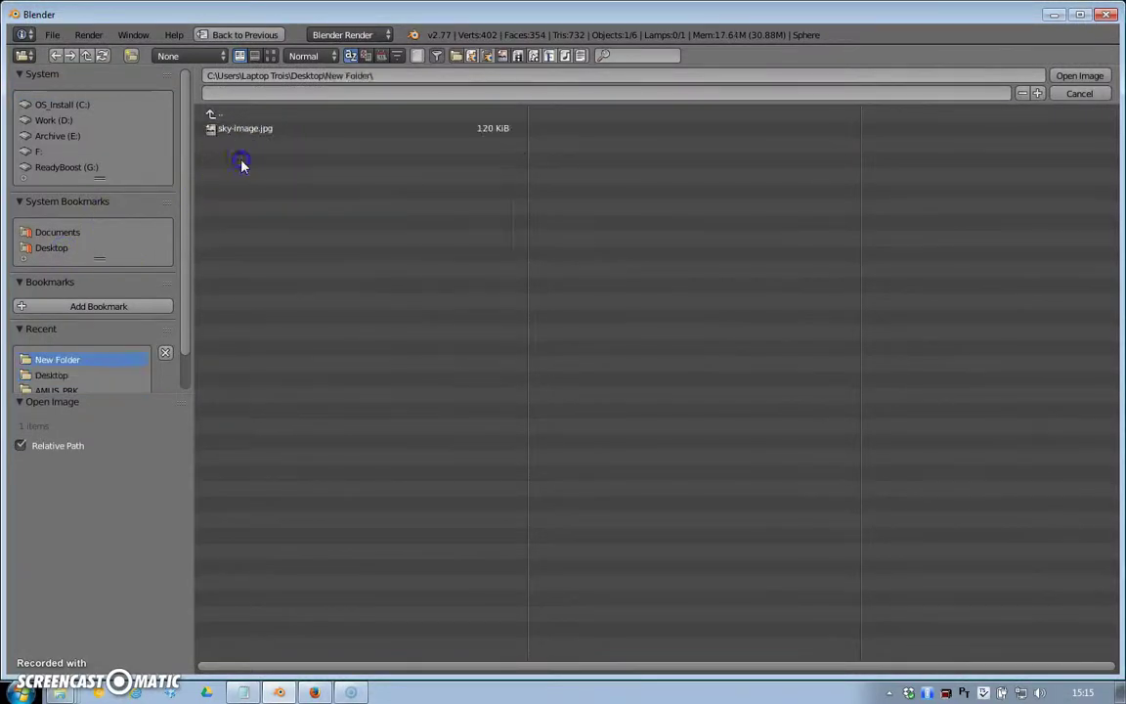
left_click(242, 131)
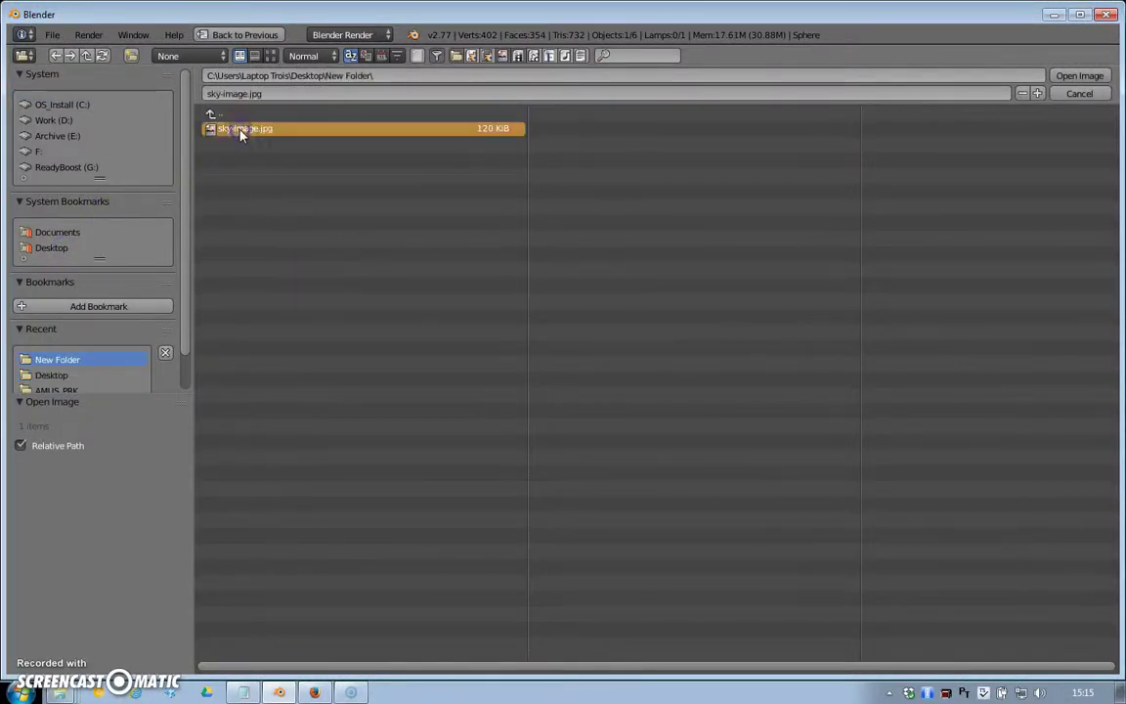
left_click(1075, 75)
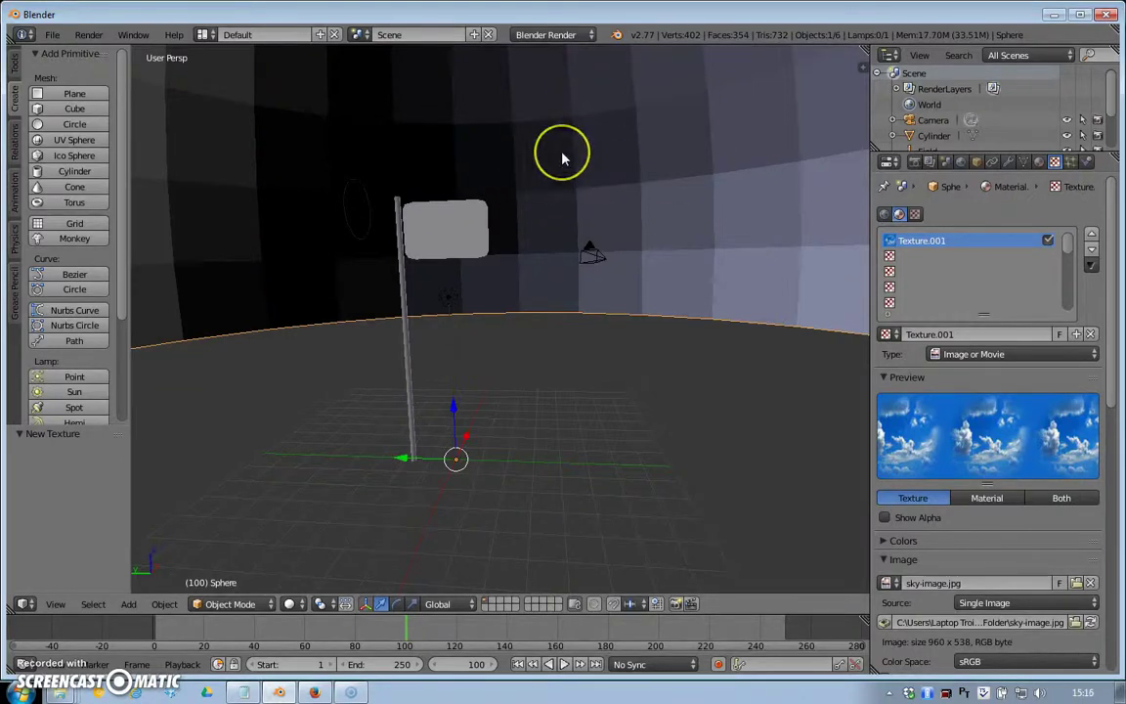
Start an F12 render of the sky-textured scene, then cancel it to return to the viewport.
key("F12")
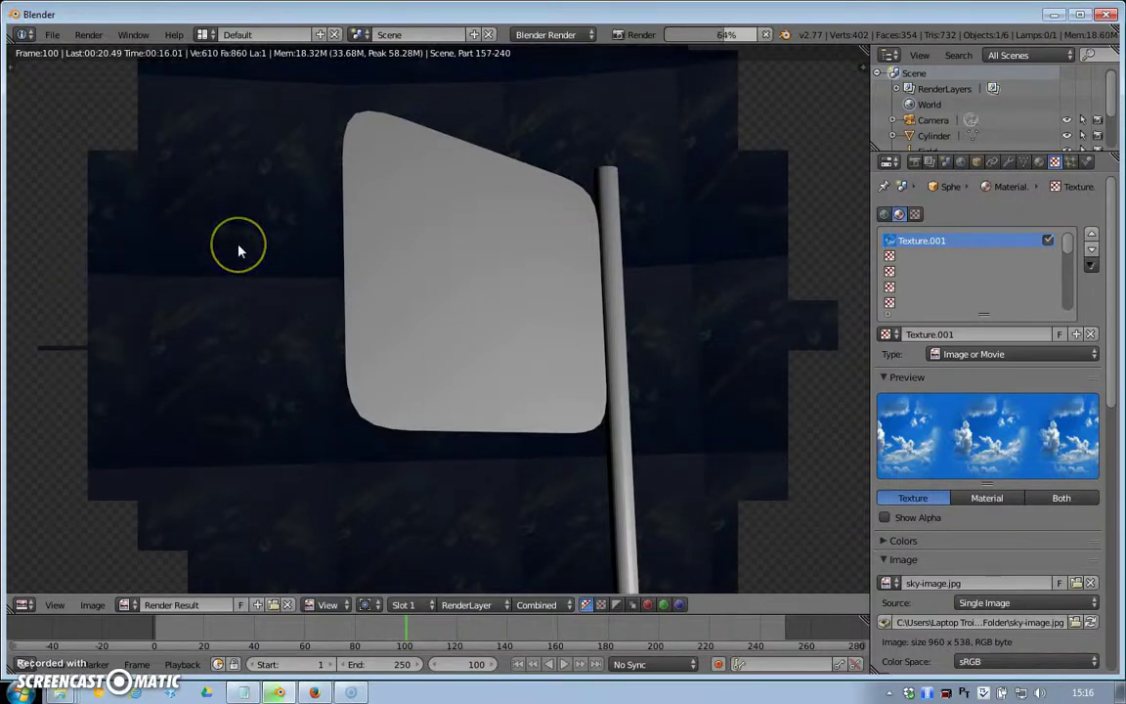
key("Escape")
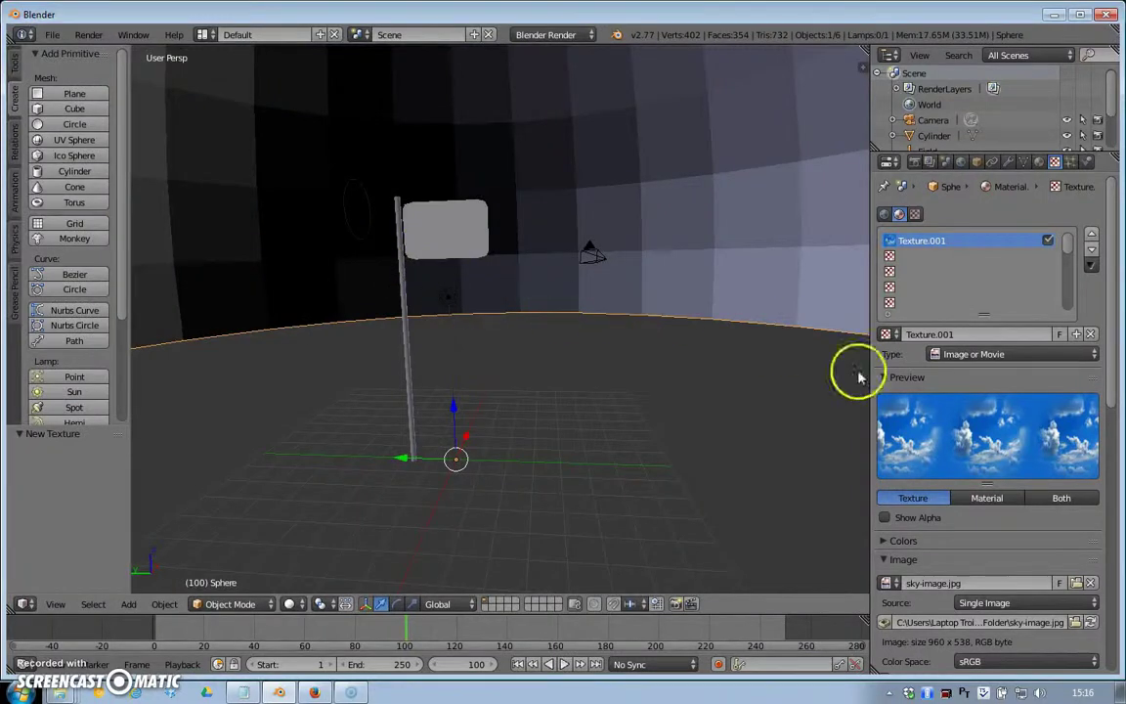
Set the texture's Mapping Coordinates to Generated and render the scene with F12.
scroll(1112, 322, "down", 5)
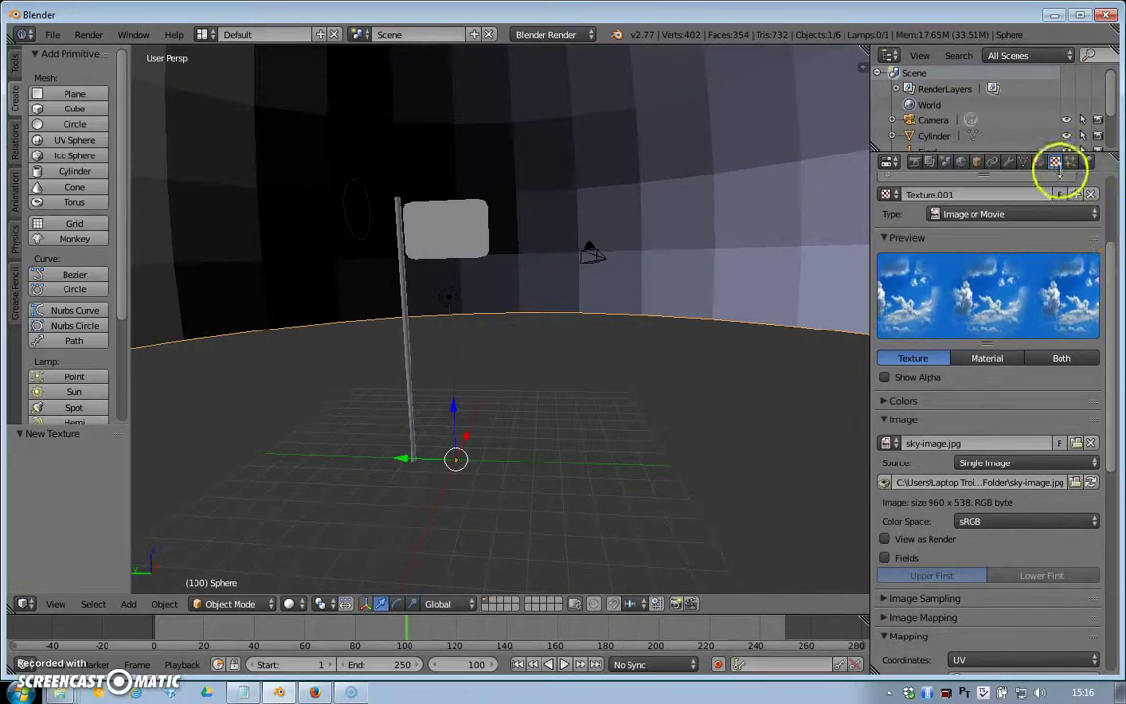
left_click_drag(1122, 282, 1122, 414)
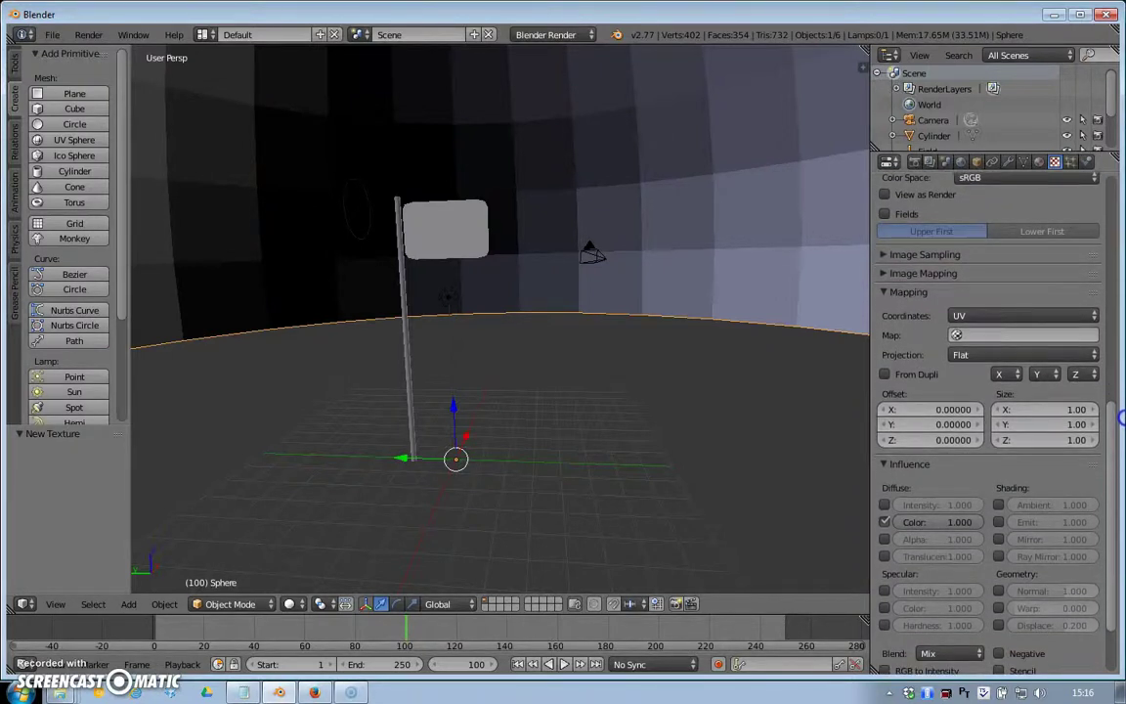
left_click(1022, 322)
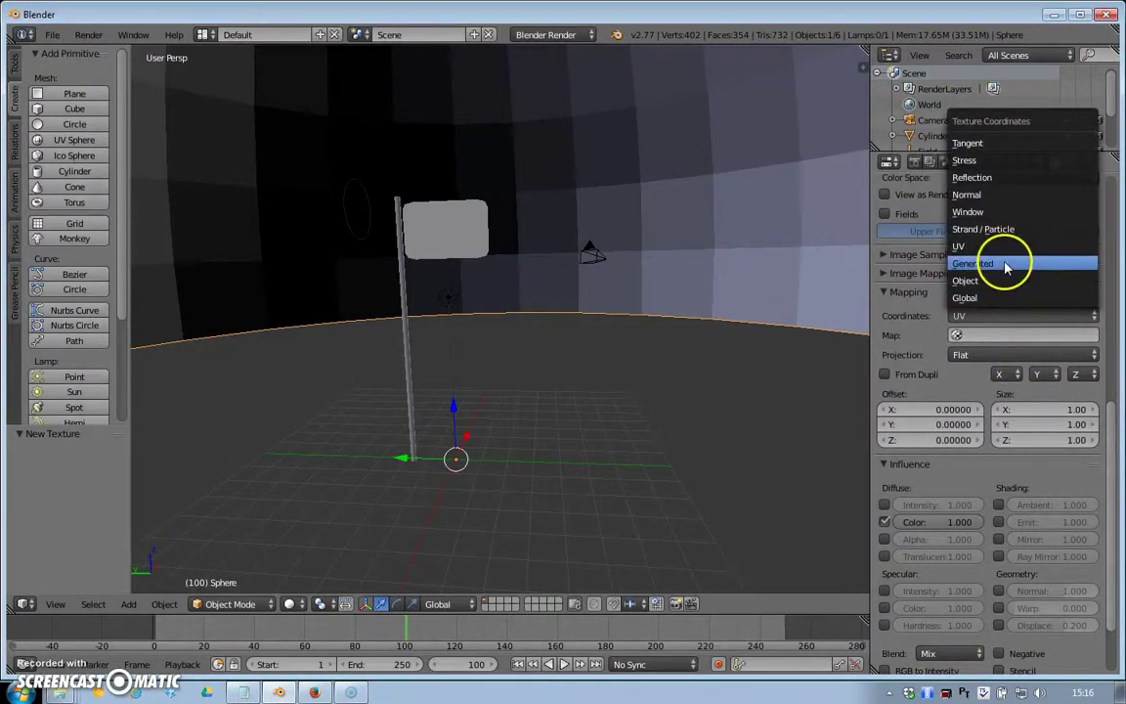
left_click(1008, 263)
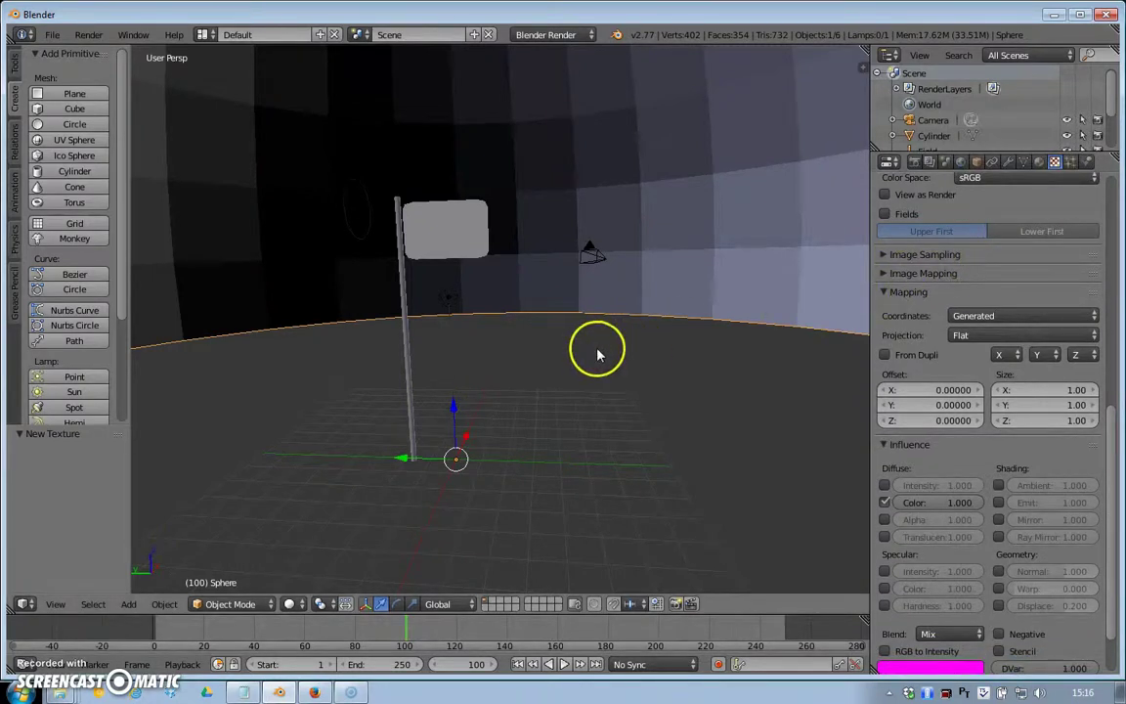
key("F12")
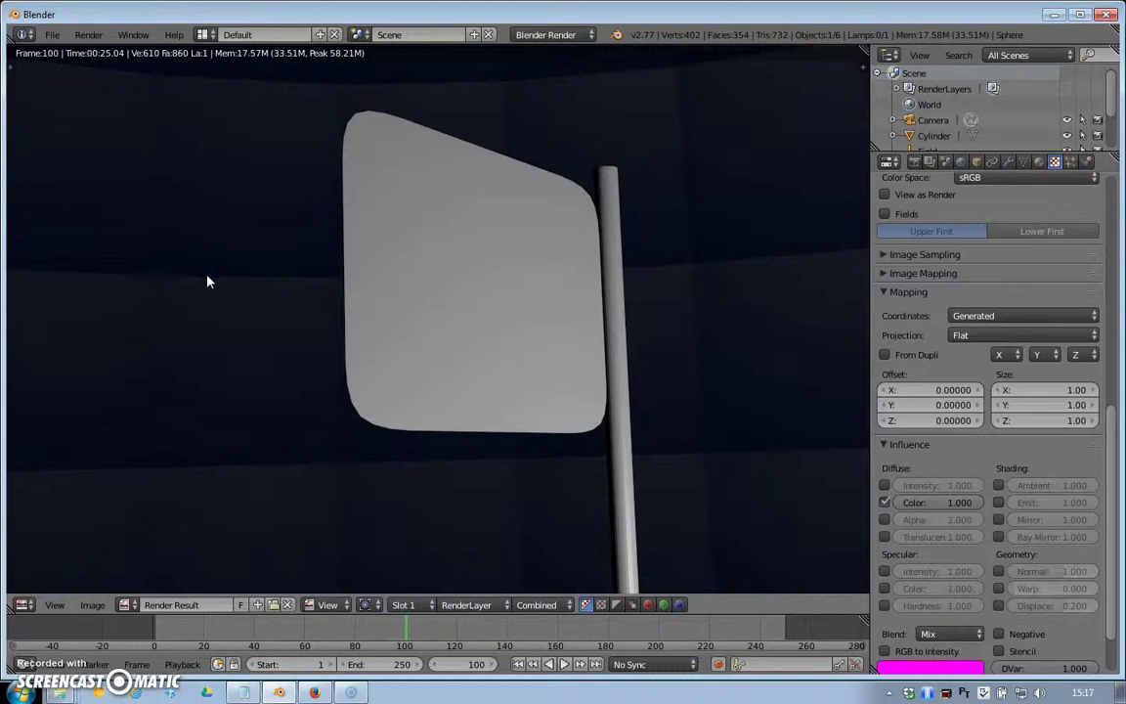
Close the render and add a Subdivision Surface modifier to the sphere dome.
key("Escape")
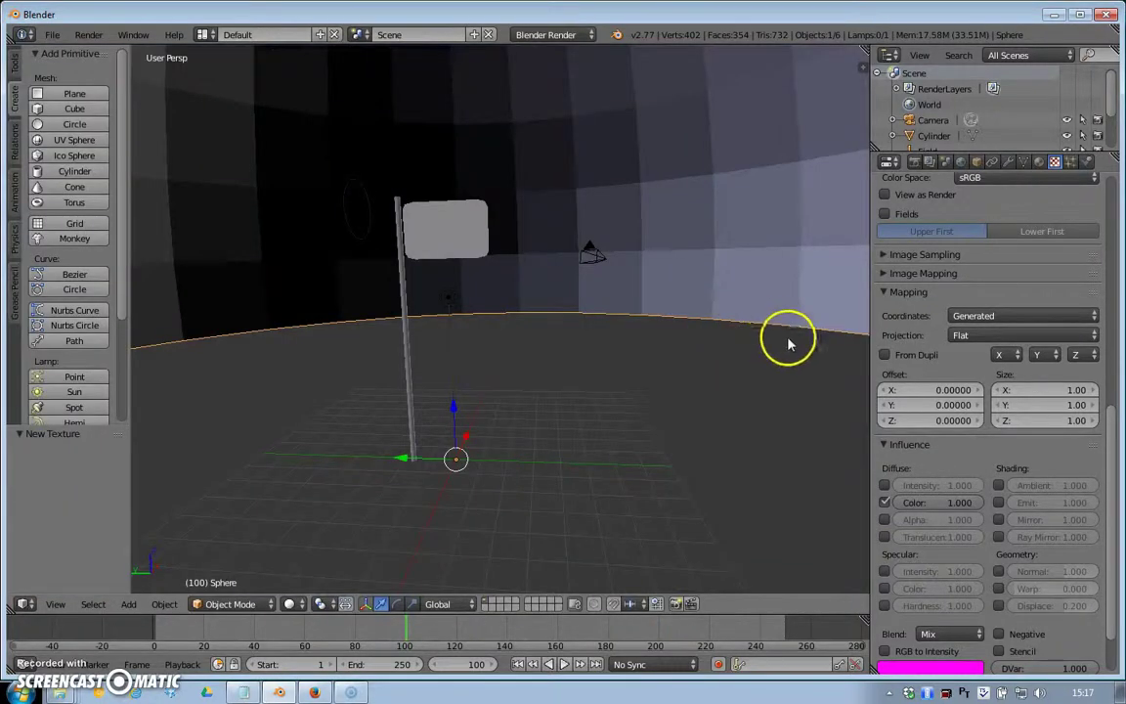
scroll(639, 366, "down", 1)
scroll(642, 370, "down", 1)
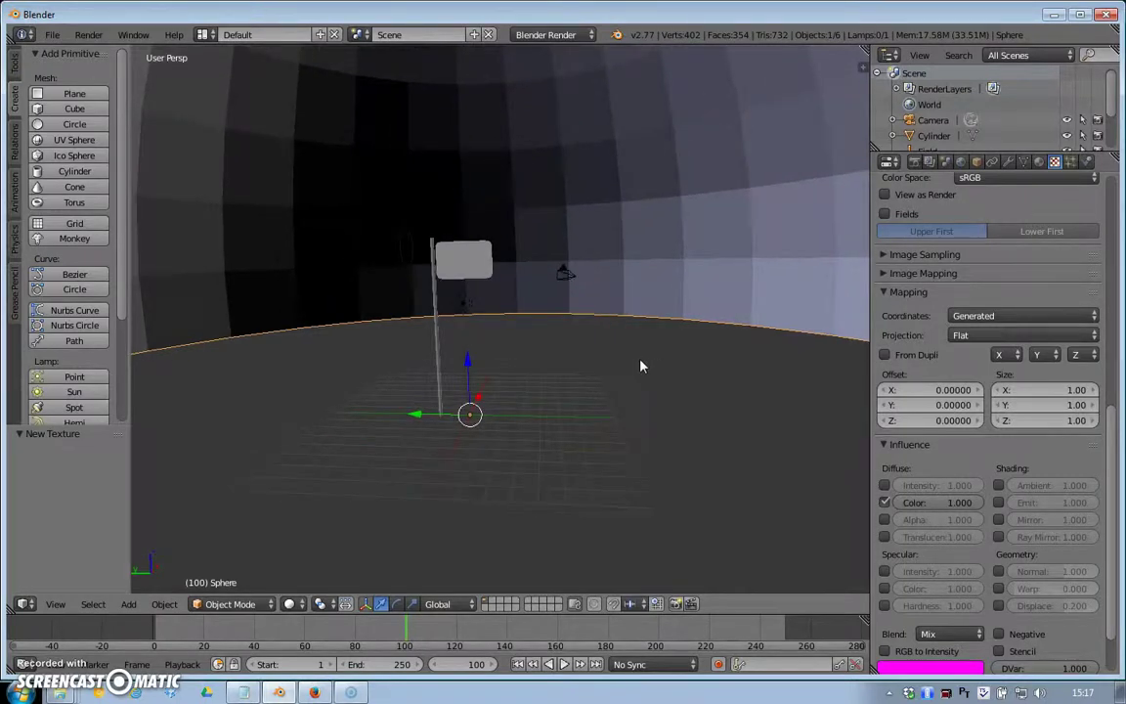
left_click(1024, 235)
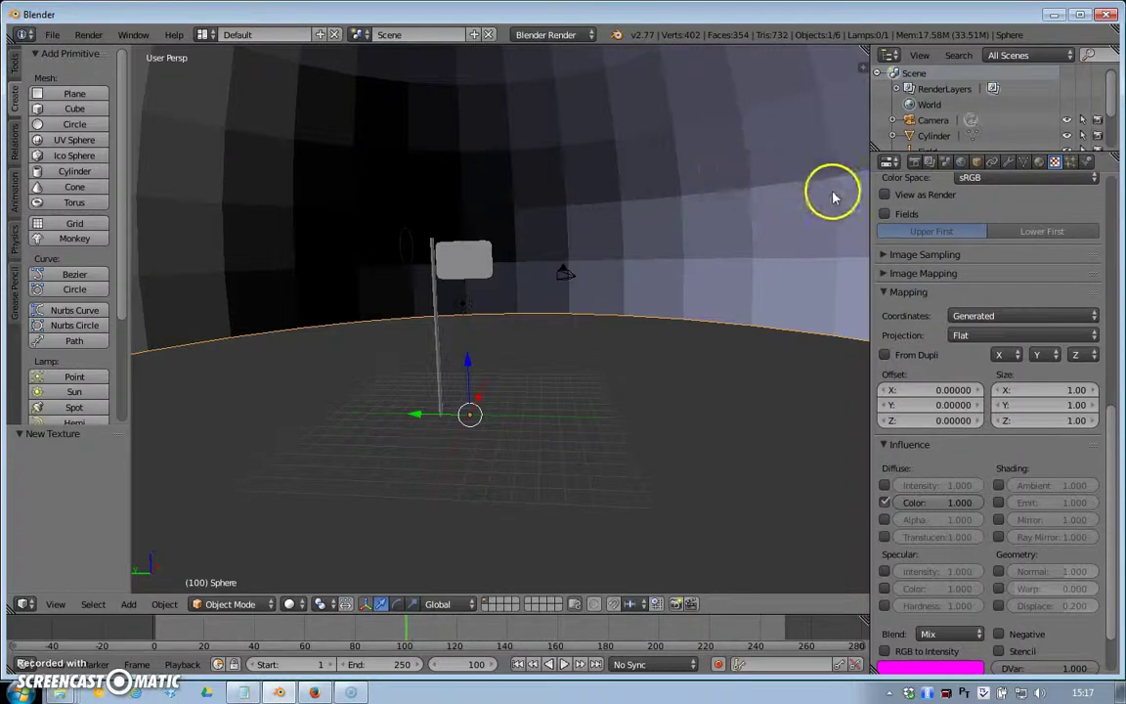
left_click(1009, 162)
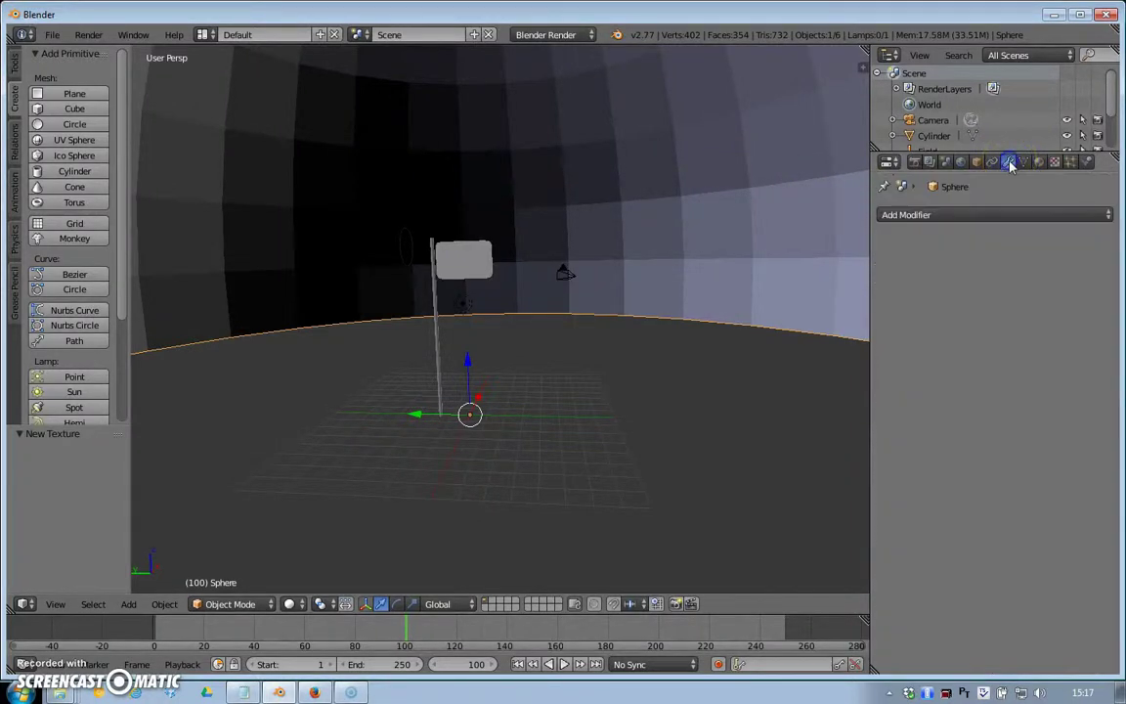
left_click(978, 216)
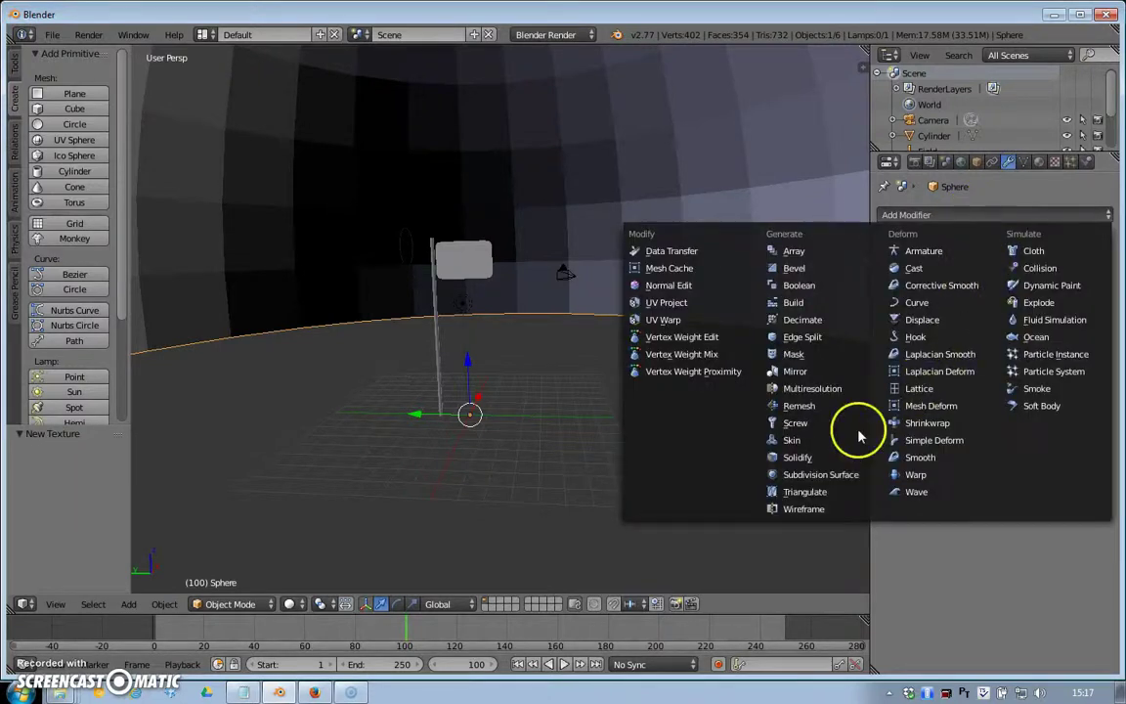
left_click(826, 477)
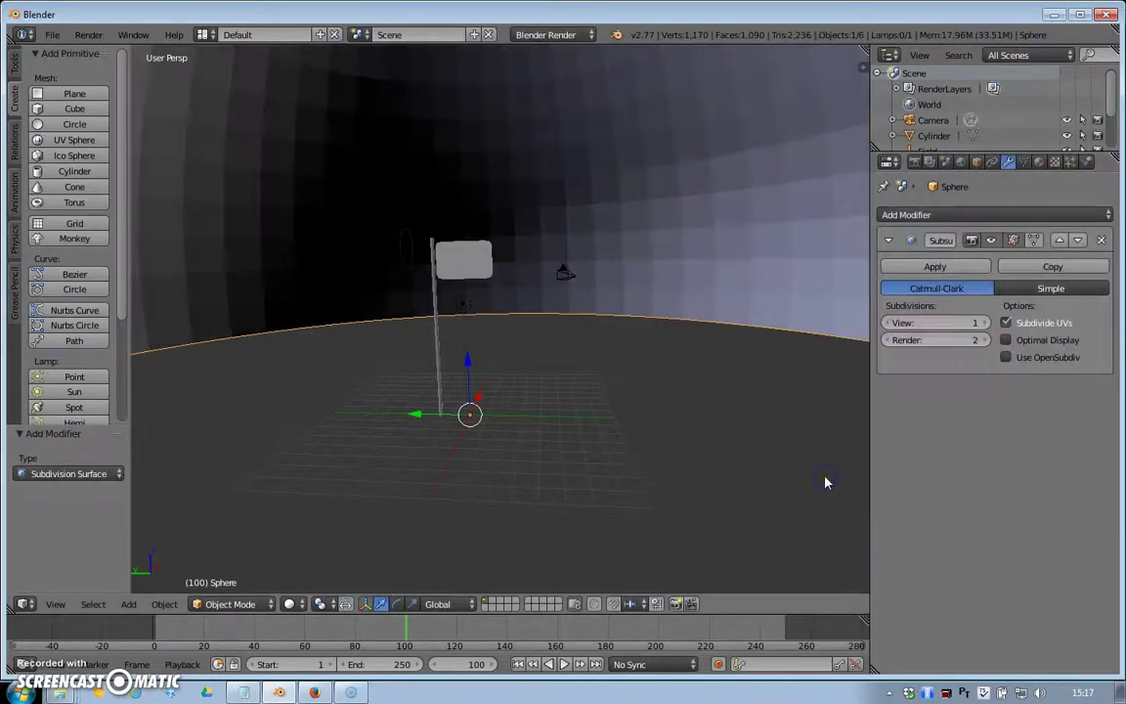
Set the modifier's Render subdivisions to 3 and render with F12.
left_click(986, 340)
left_click(978, 323)
left_click(983, 349)
key("F12")
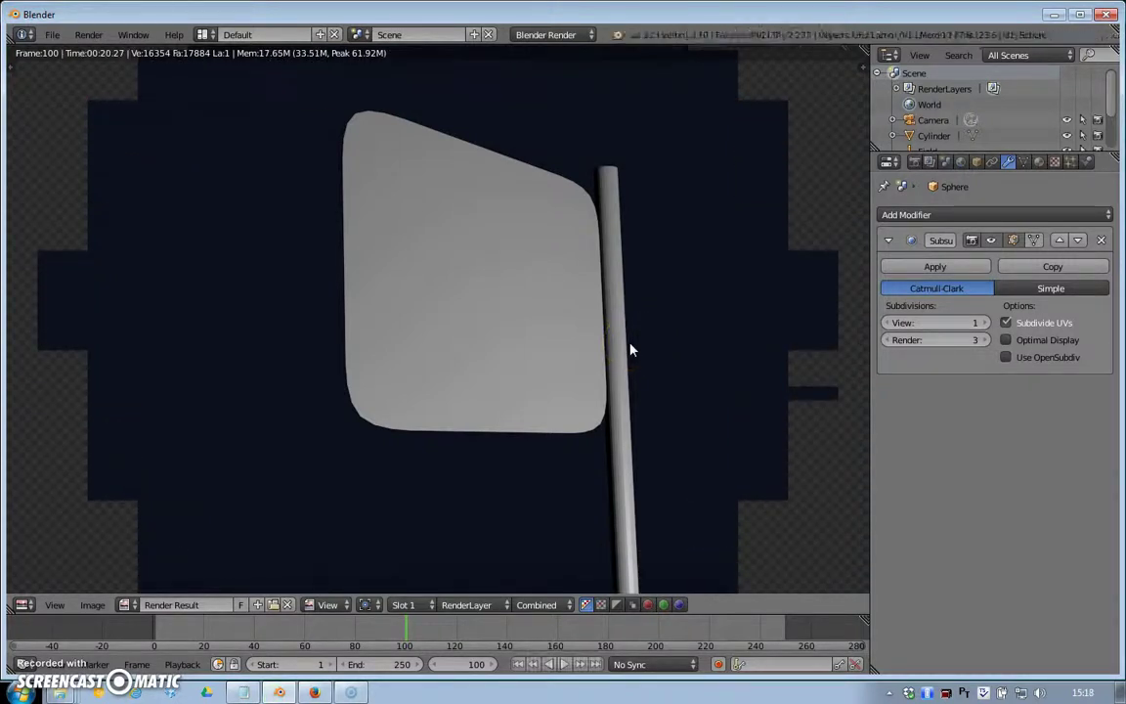
Close the render, switch the viewport to Rendered shading, and tilt the view up toward the sky.
key("Escape")
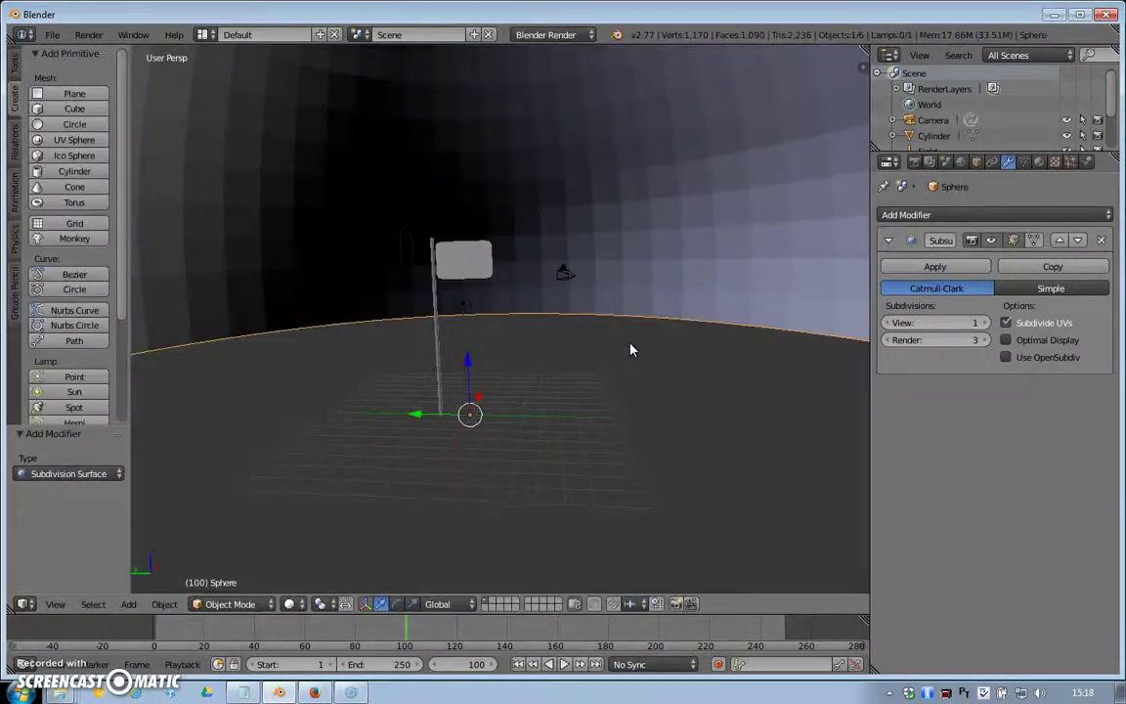
left_click(302, 606)
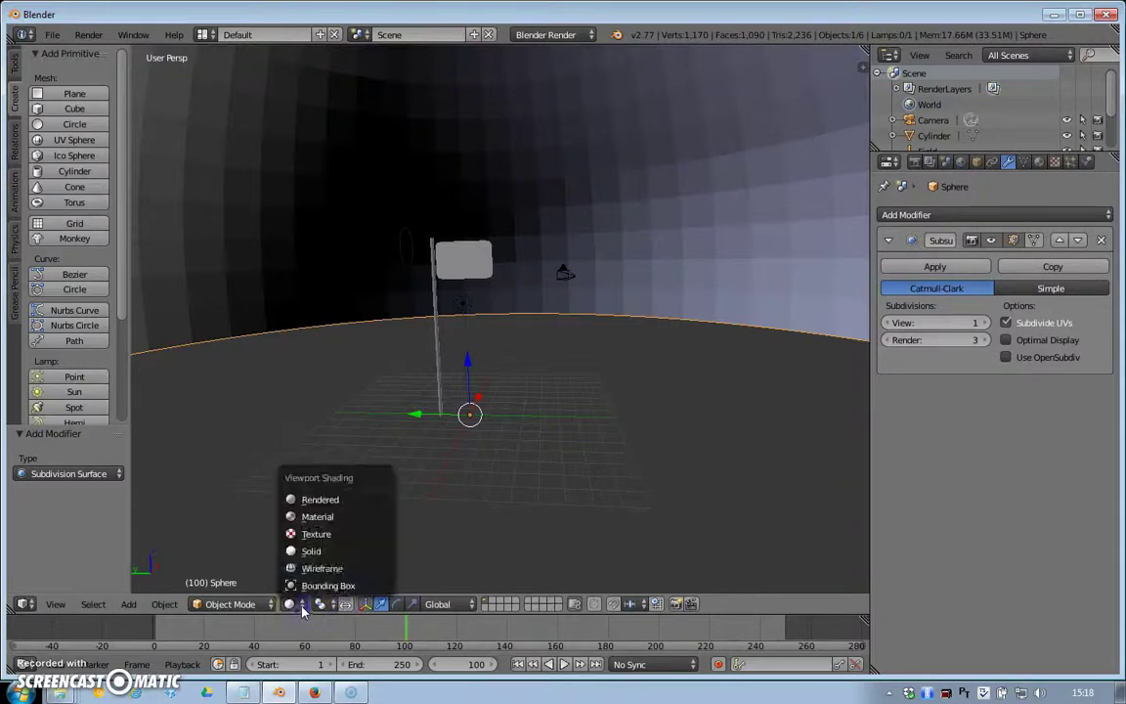
left_click(323, 500)
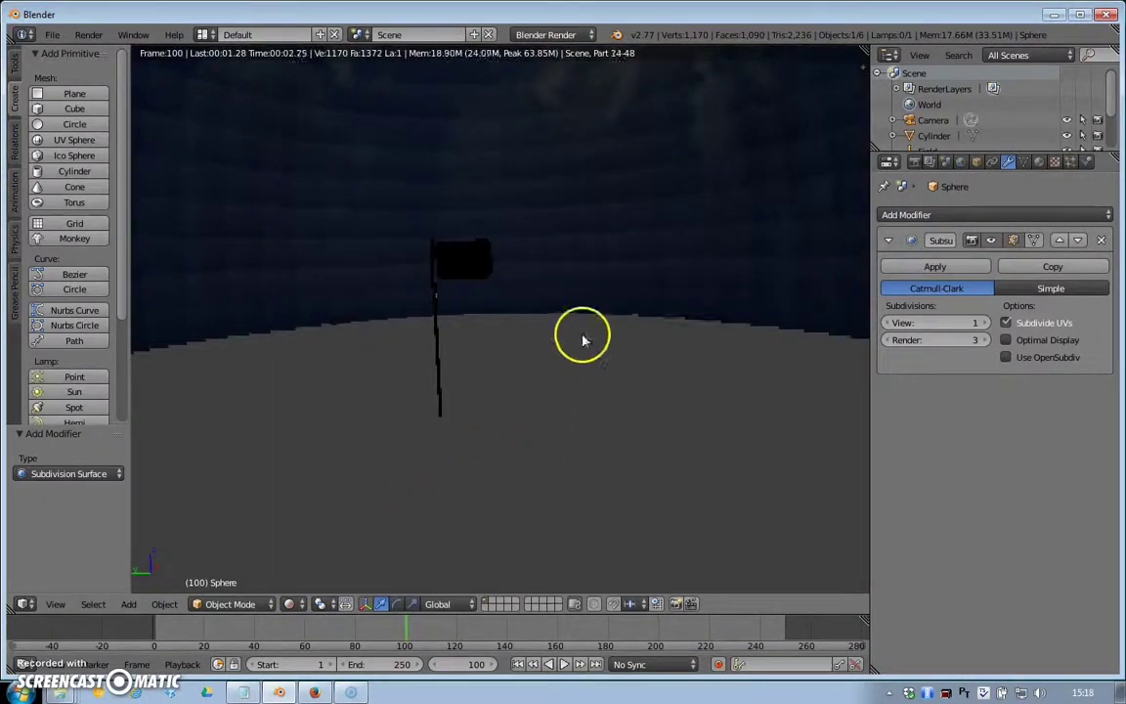
middle_click_drag(584, 340, 586, 228)
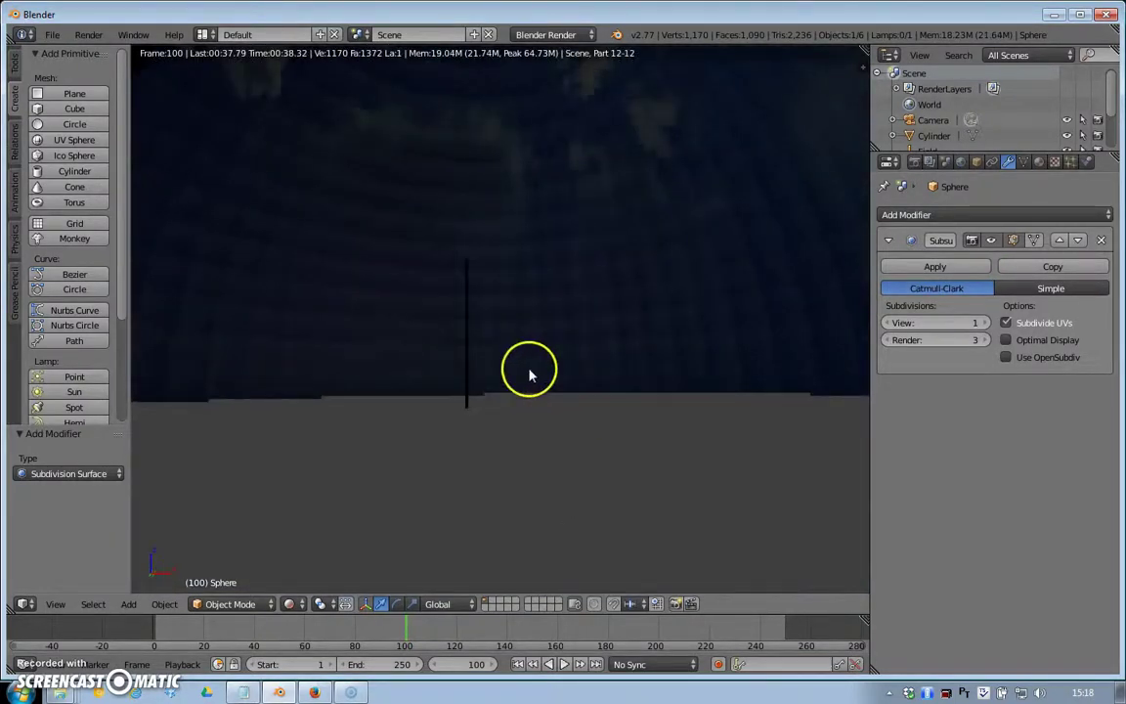
middle_click_drag(515, 405, 528, 318)
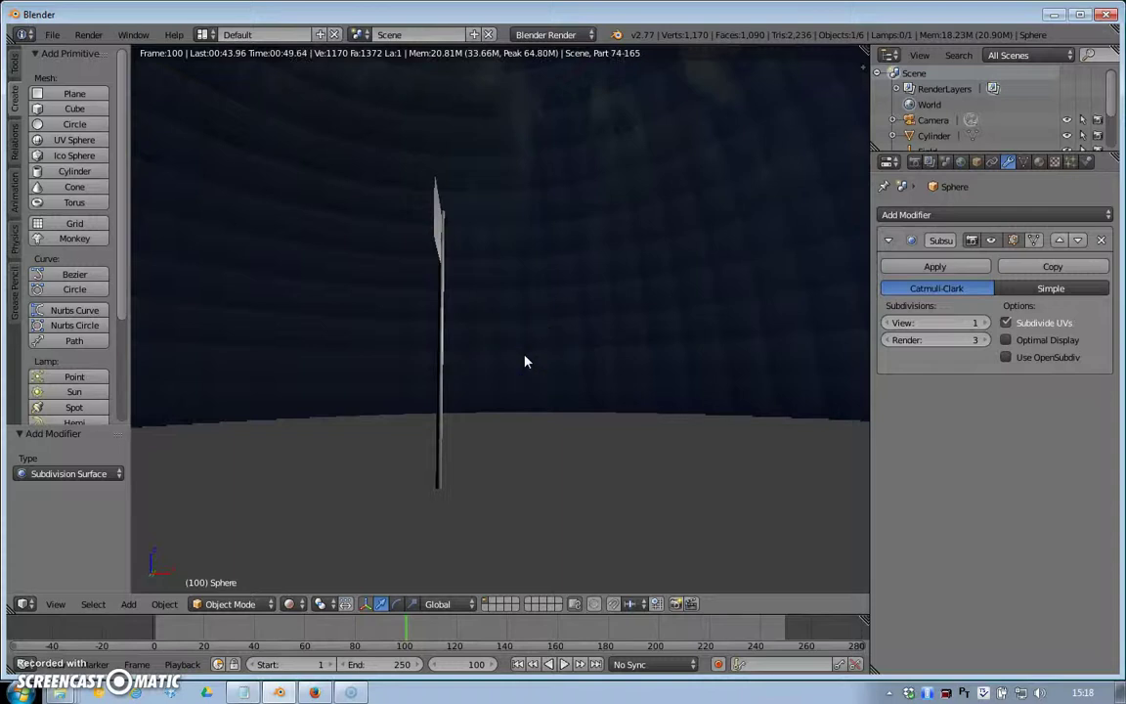
Close the finished frame-100 render and return to the four-view layout.
left_click(524, 368)
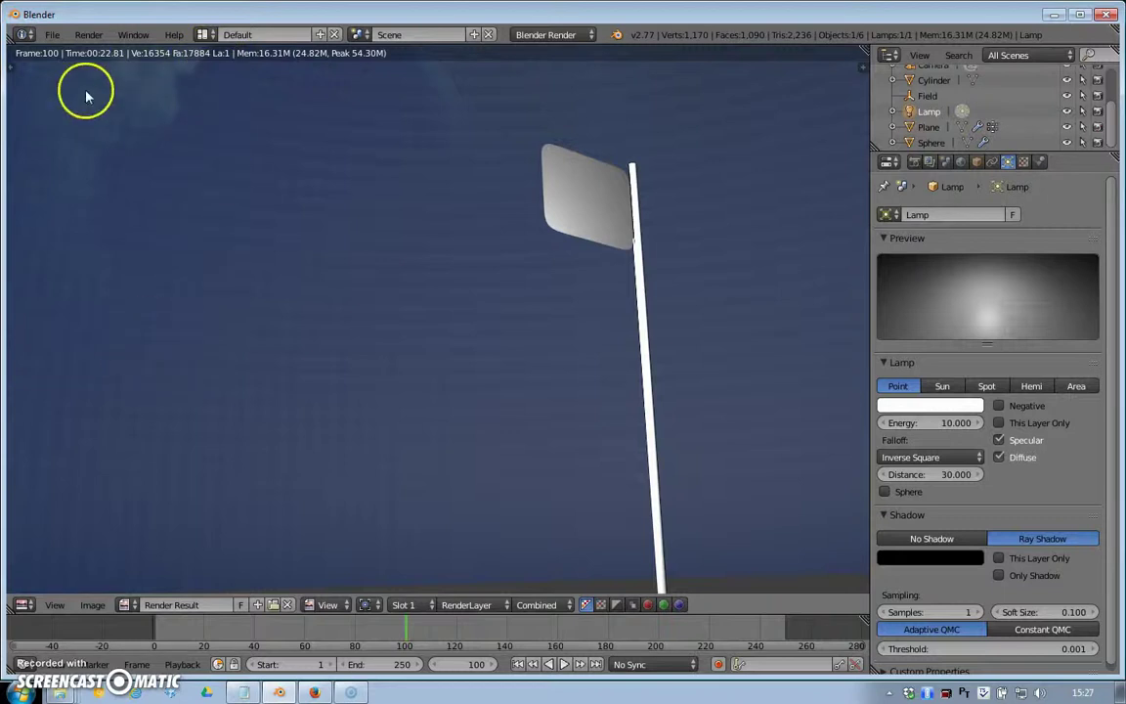
key("Escape")
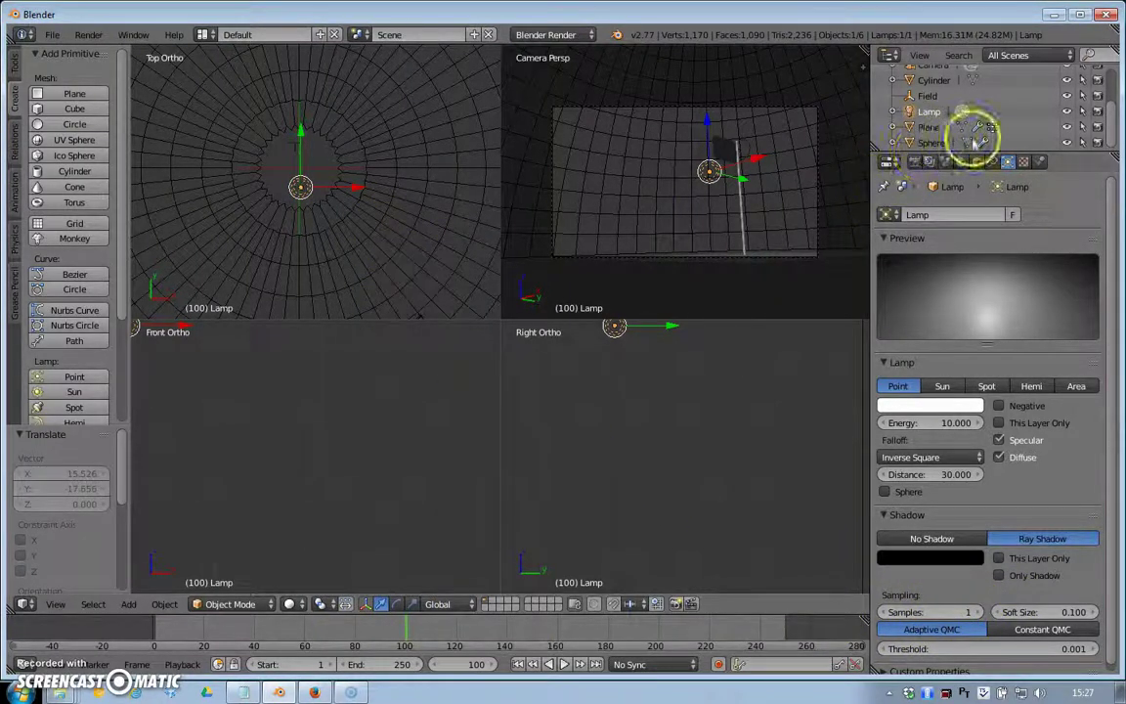
Select the Sphere, raise its Subdivision Surface render level to 5, and render with F12.
left_click(931, 144)
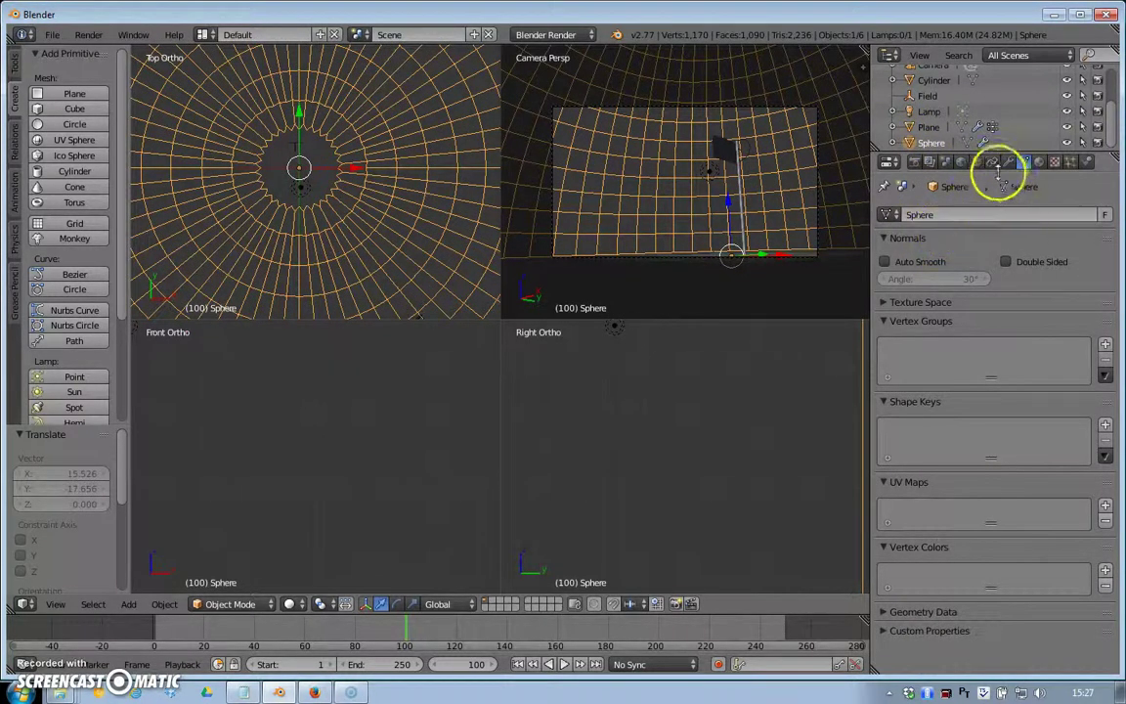
left_click(1008, 163)
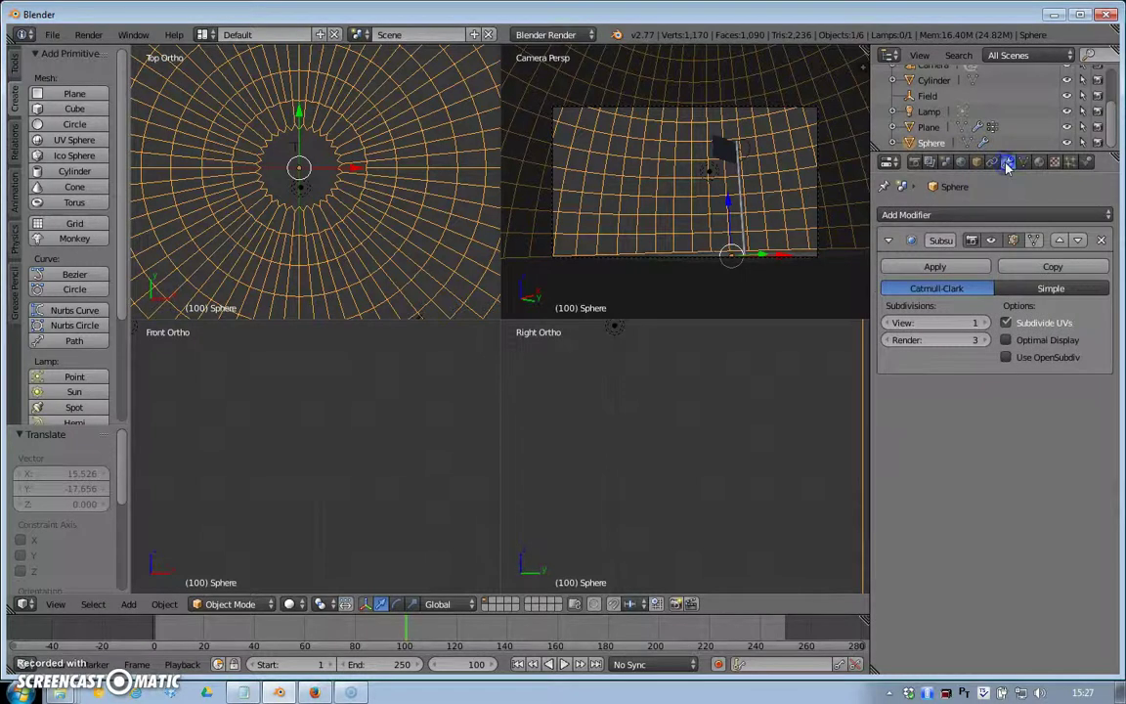
left_click(986, 339)
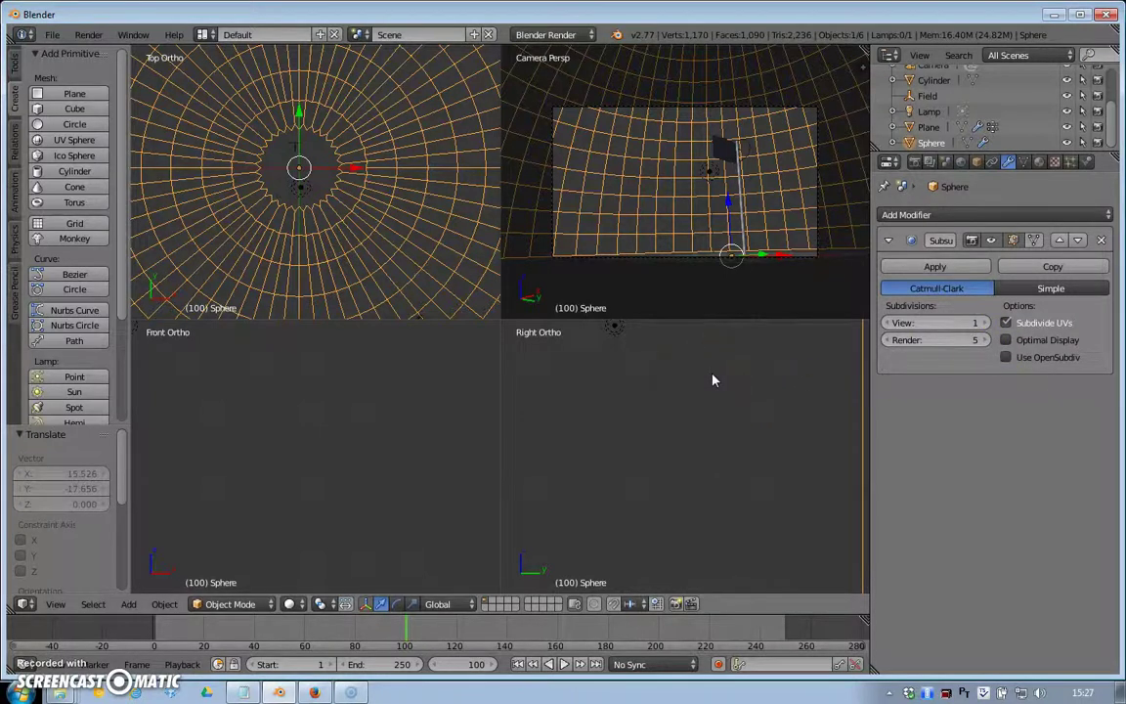
key("F12")
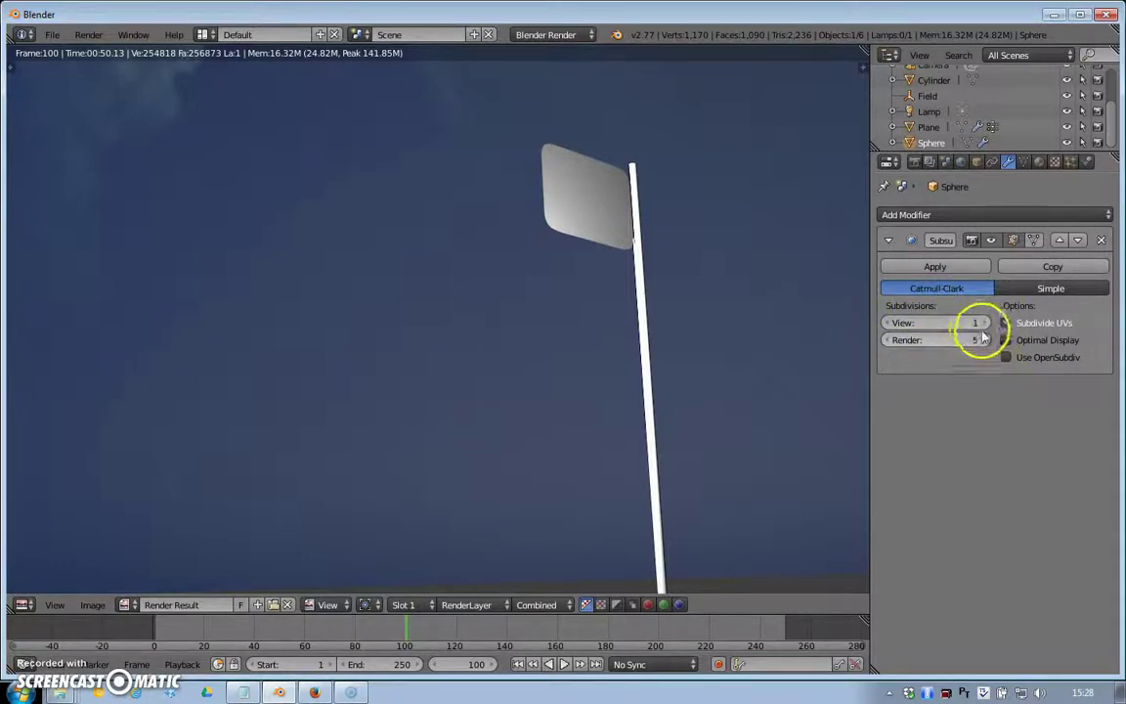
left_click(951, 270)
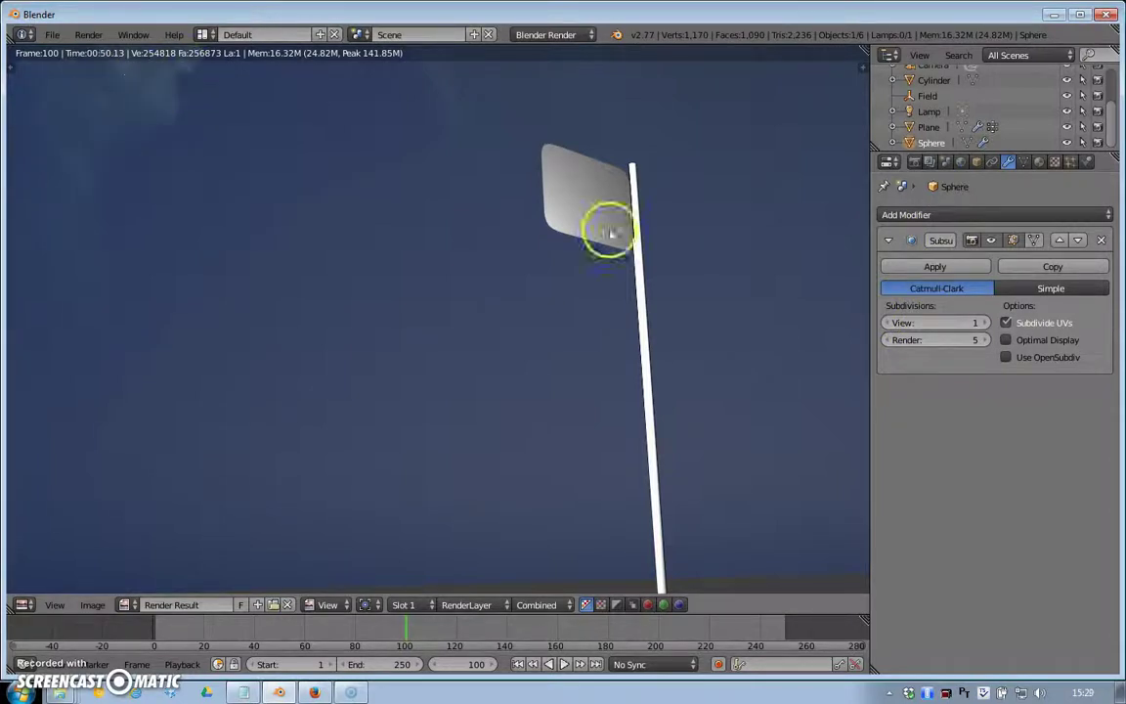